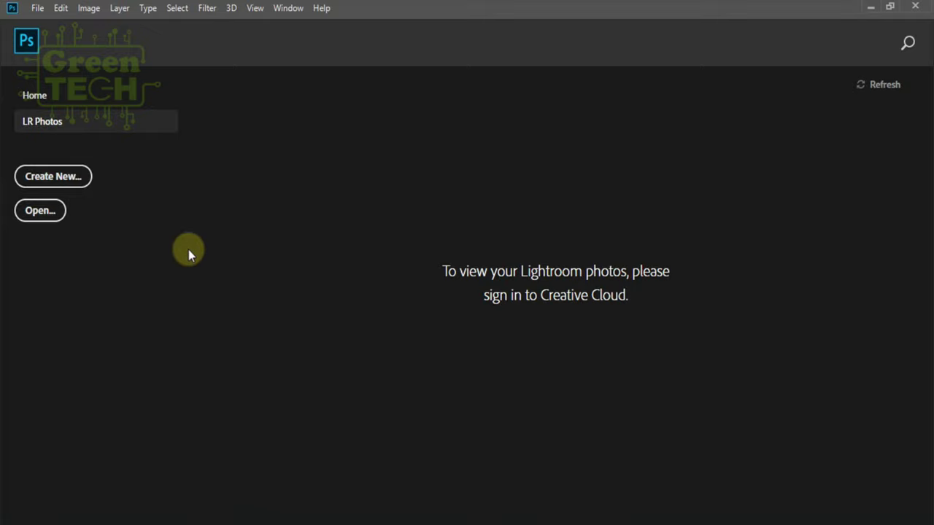
Open all three scans in Downloads > Clean, including the WhatsApp Image 2021-09-30 letter
click(55, 215)
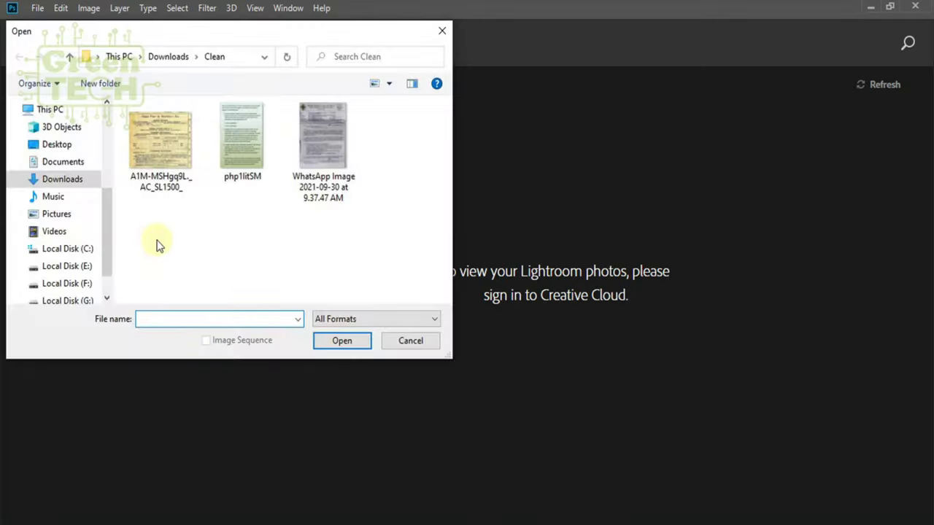
drag(156, 244, 463, 88)
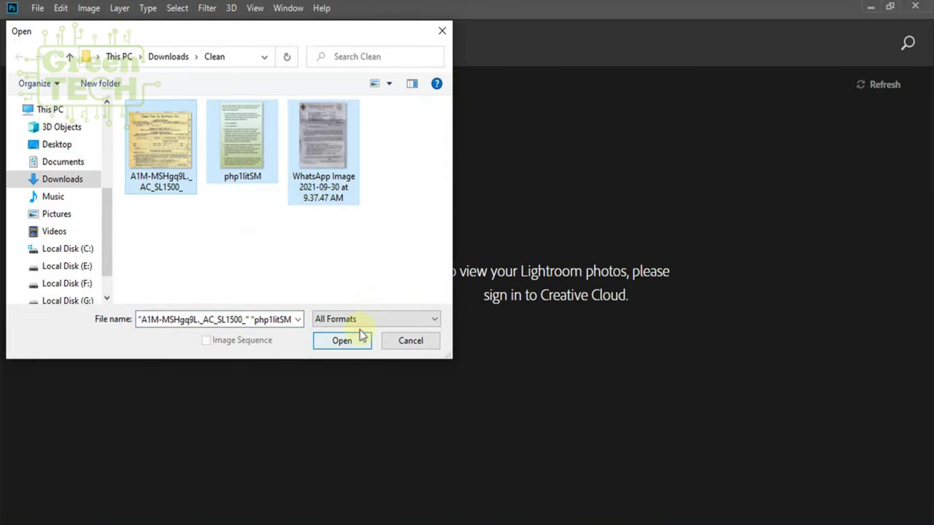
click(355, 340)
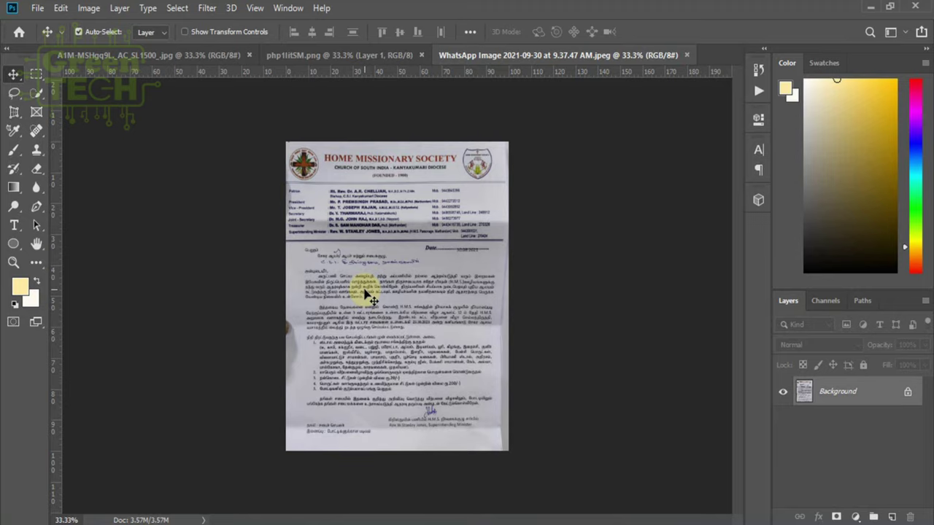
Make the A1M-MSHqq9L_AC_SL1500_.jpg Cape Fear railway scan the active document
click(312, 51)
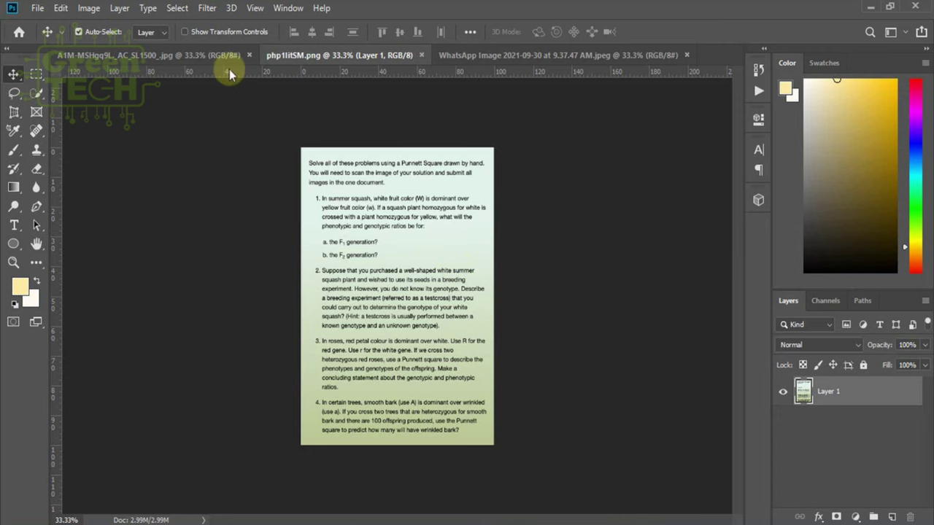
click(197, 55)
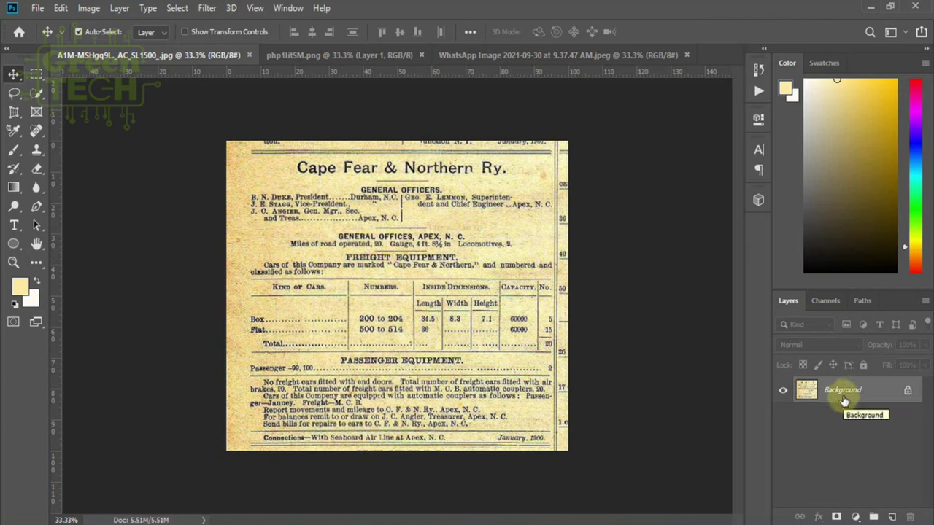
Duplicate the Background to Layer 1 and add a default Levels 1 adjustment layer
key(ctrl+j)
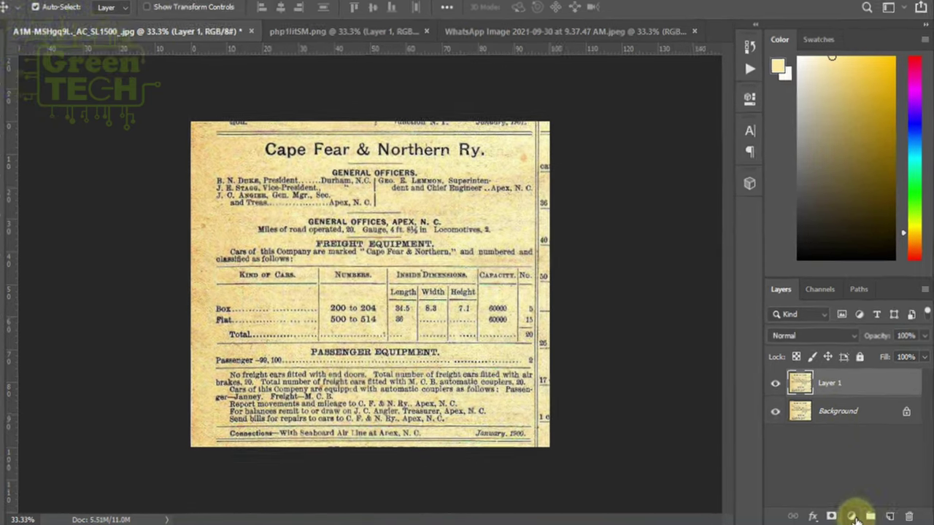
click(856, 517)
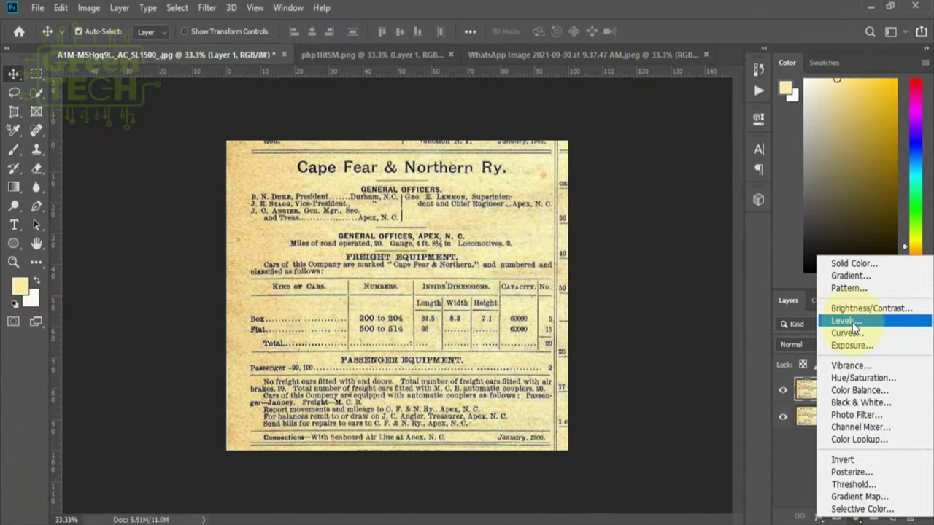
click(839, 321)
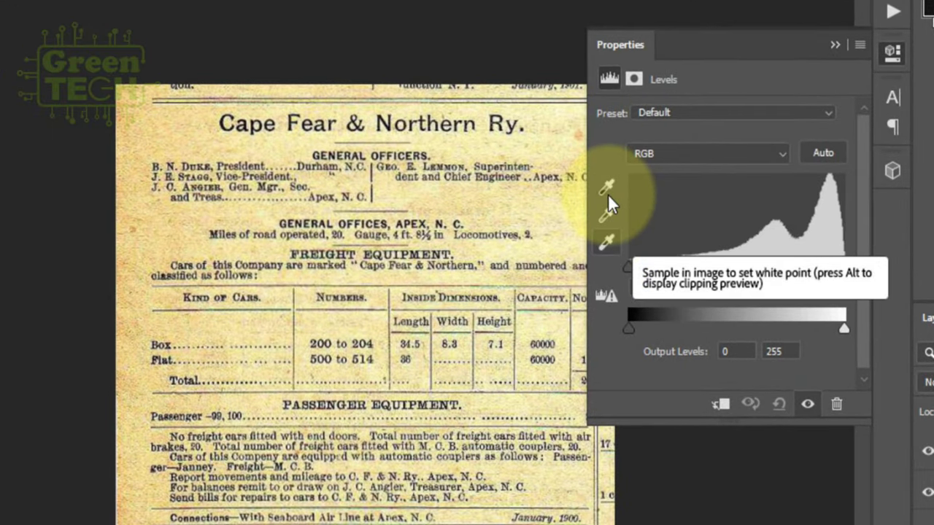
Whiten the paper with the white-point eyedropper, ending Levels 1 at 0, 0.46, 227
click(608, 239)
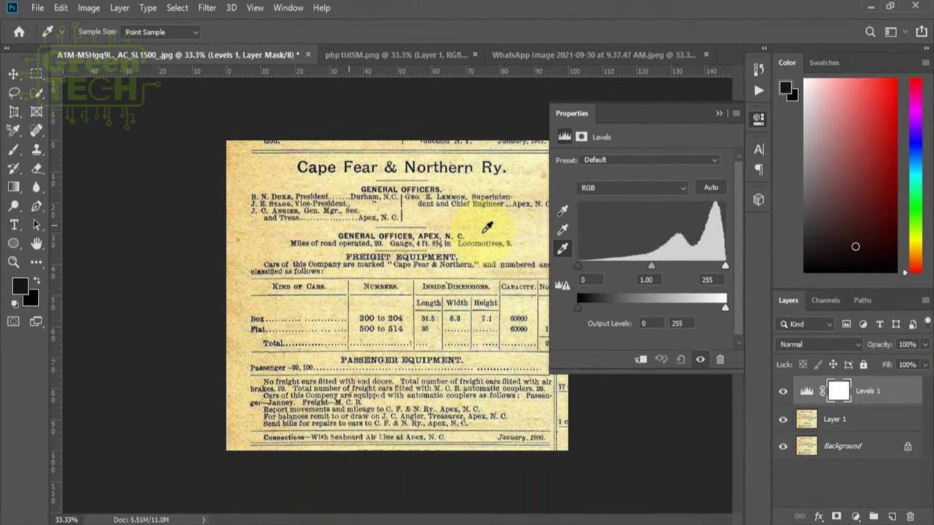
click(257, 234)
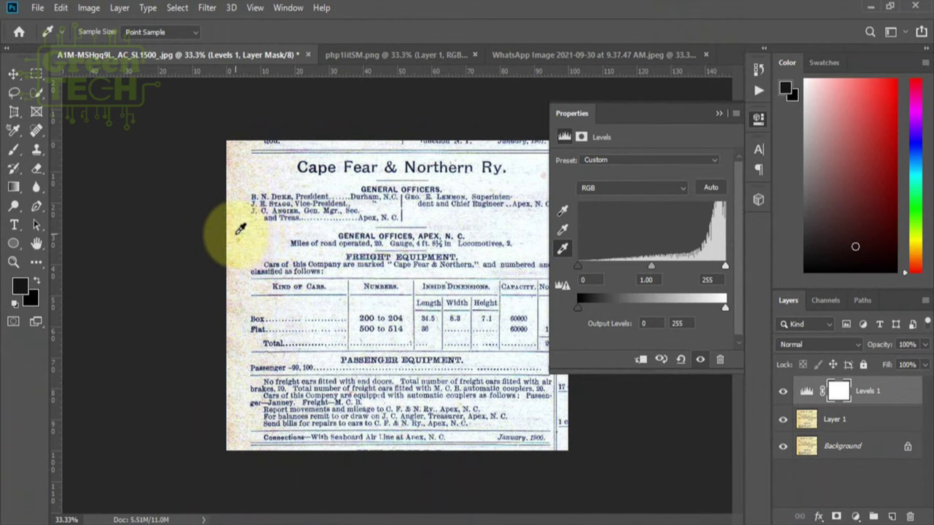
click(237, 233)
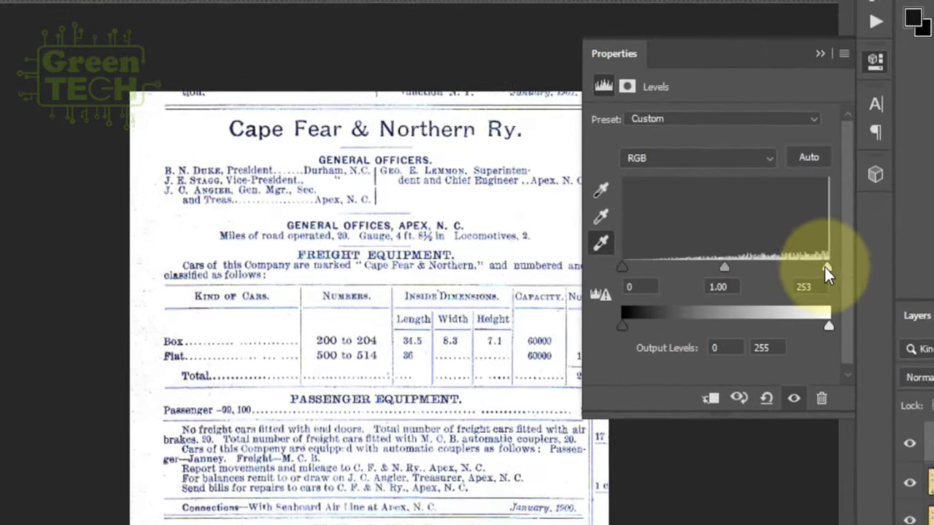
drag(727, 265, 697, 265)
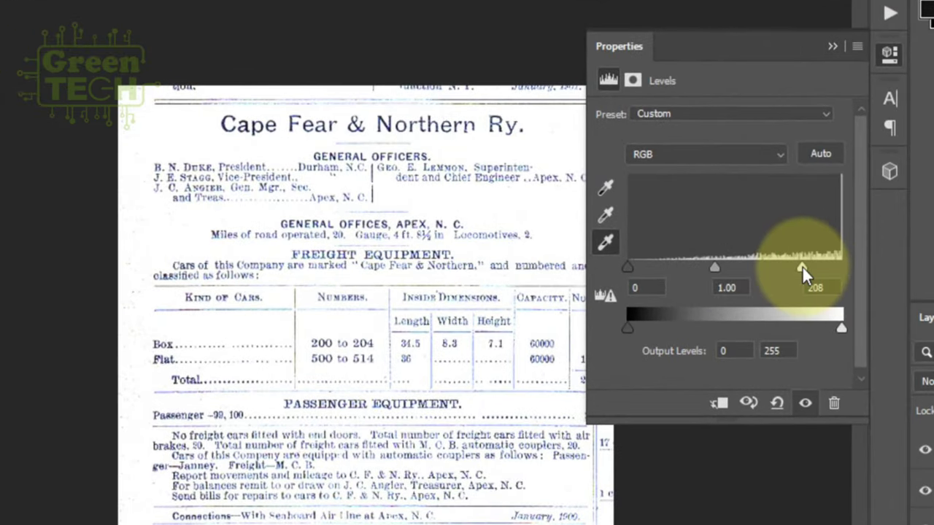
drag(801, 265, 817, 265)
drag(722, 267, 776, 267)
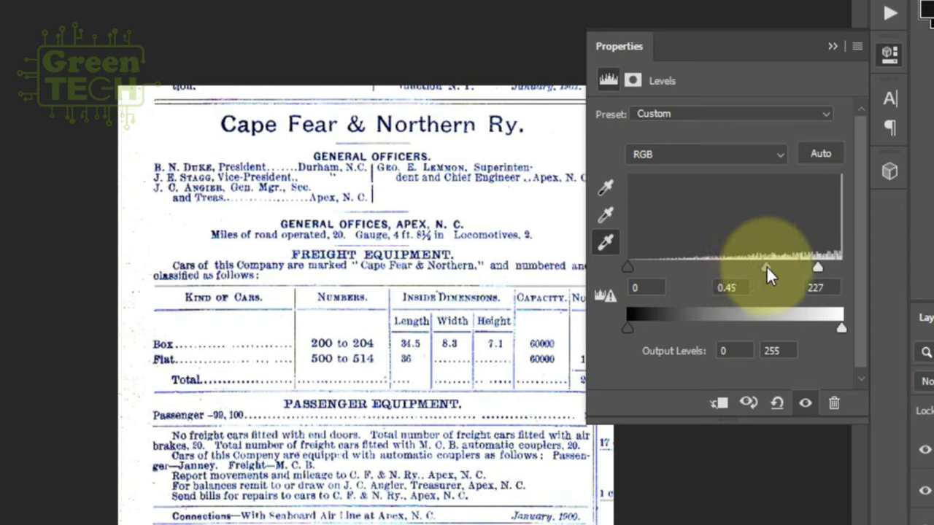
mouse_move(750, 267)
mouse_down()
mouse_move(738, 268)
mouse_move(765, 269)
mouse_up()
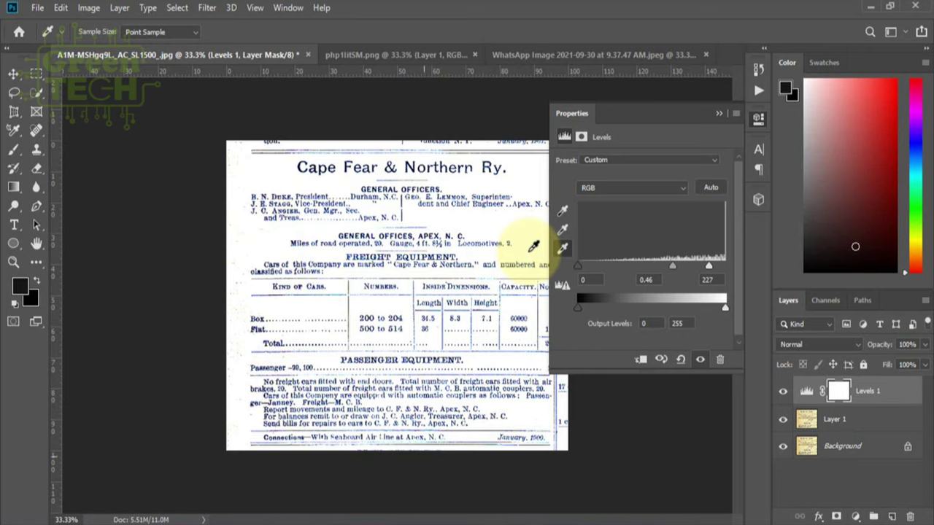
click(718, 112)
Zoom to 50% and add Curves 1 with its midpoint pulled down to darken the text
key(ctrl+plus)
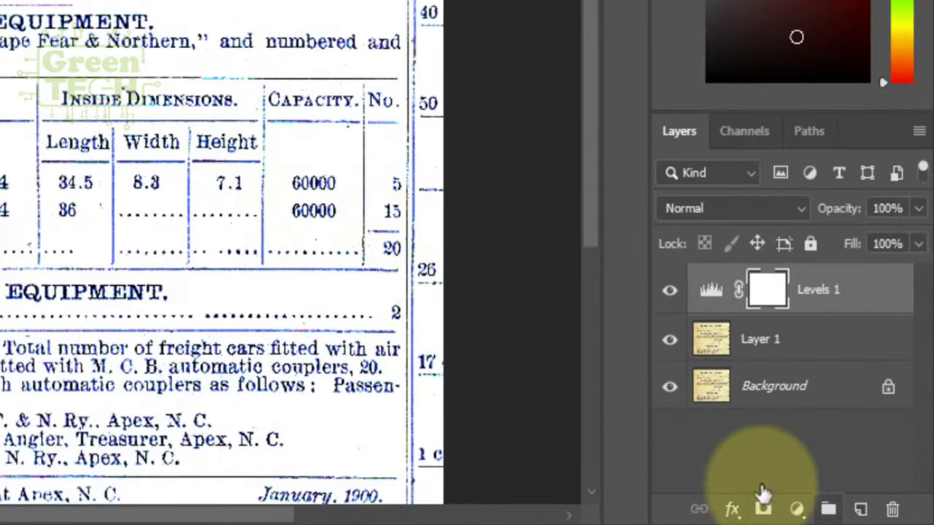
click(762, 503)
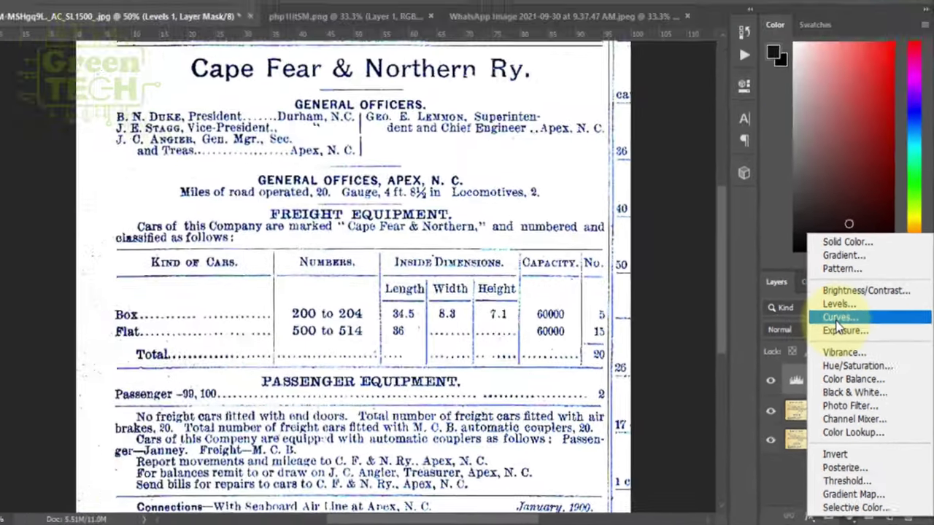
click(837, 319)
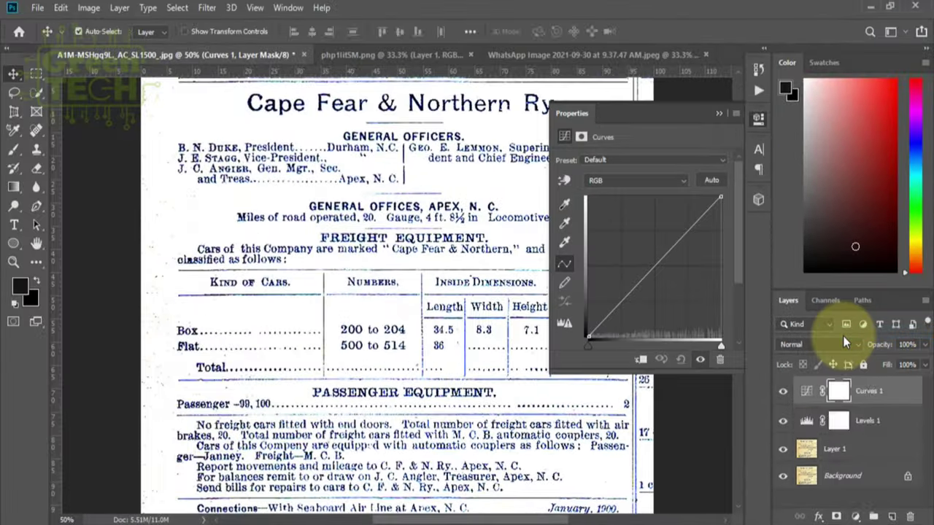
drag(678, 246, 683, 253)
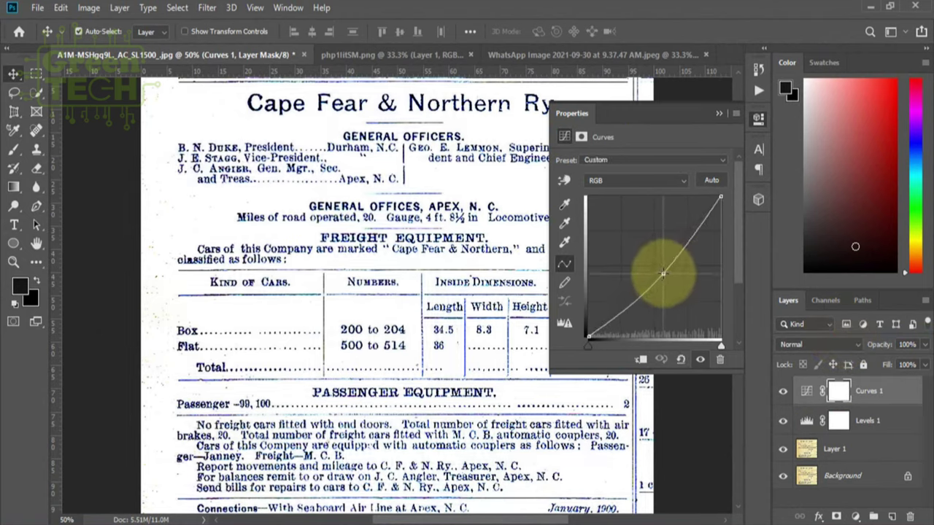
drag(684, 254, 658, 279)
click(718, 113)
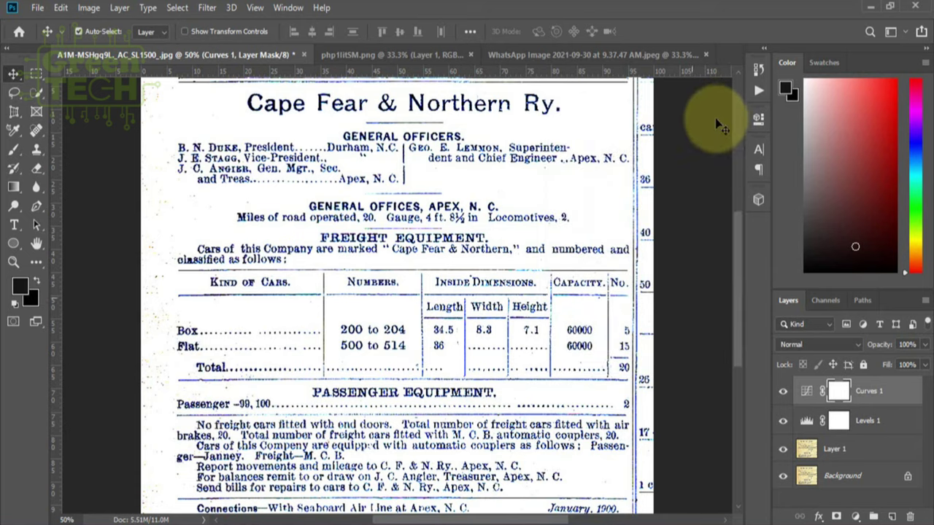
click(857, 517)
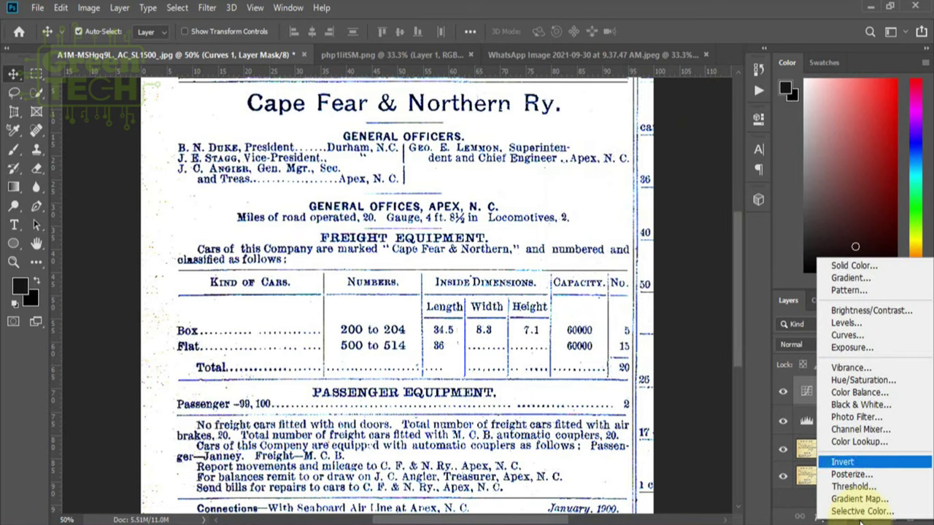
Add a Brightness/Contrast layer set to brightness -9 and contrast -2
click(857, 309)
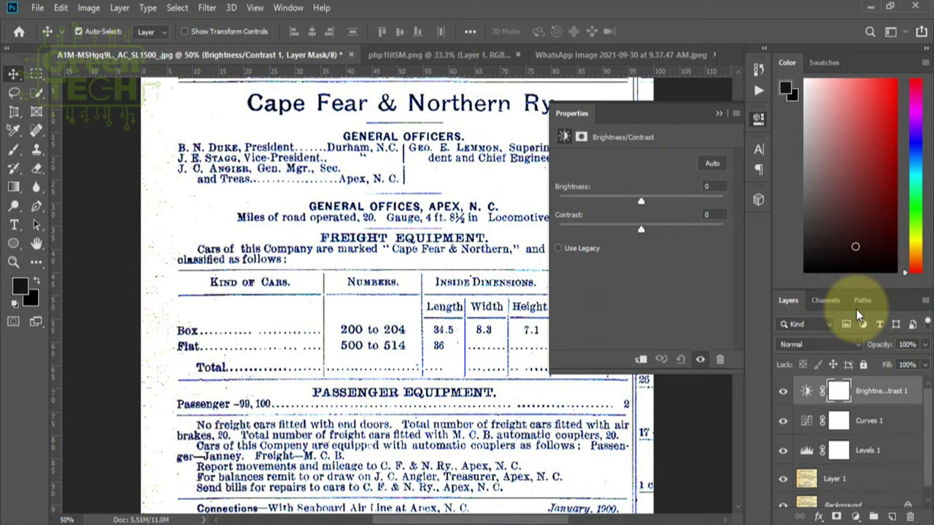
drag(640, 201, 698, 202)
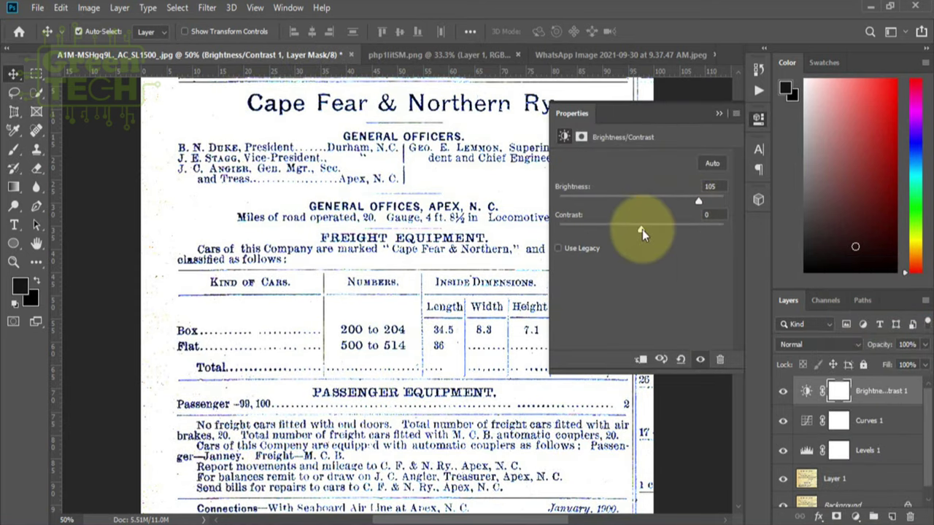
drag(641, 229, 649, 229)
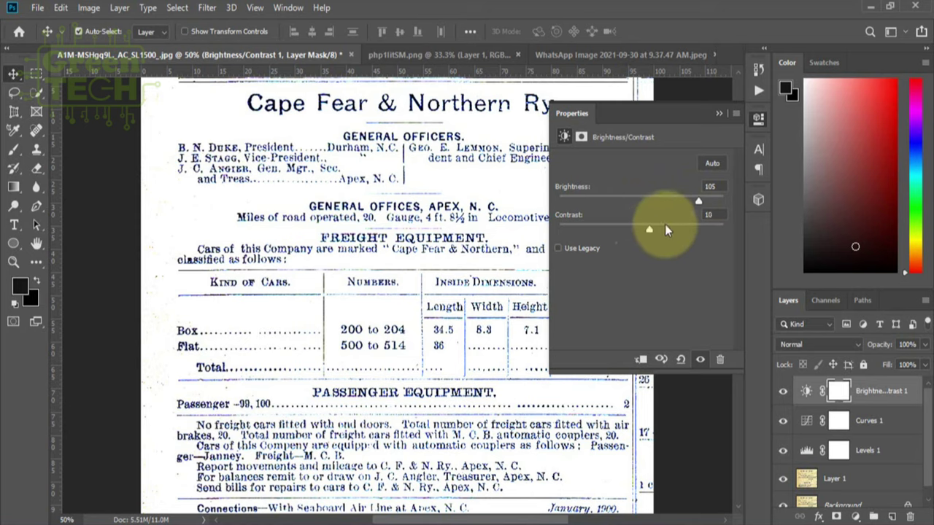
drag(697, 202, 593, 203)
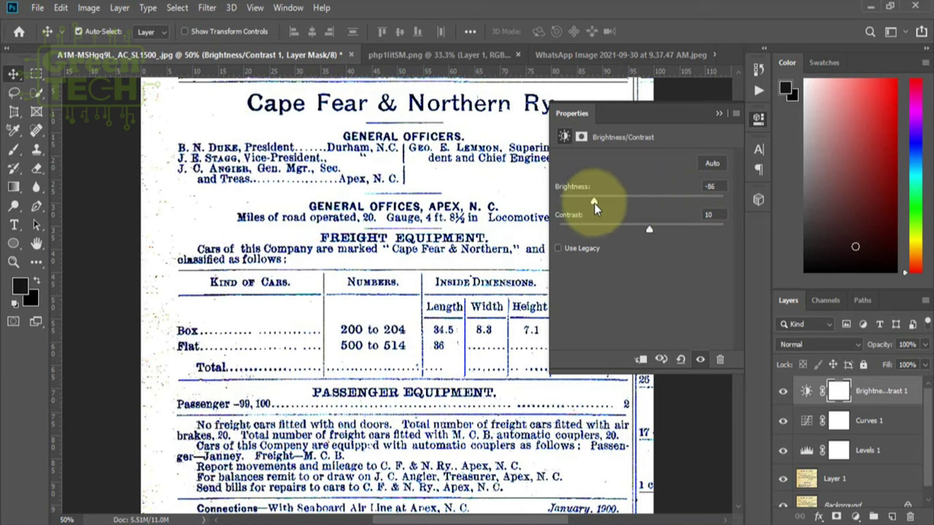
drag(650, 229, 637, 230)
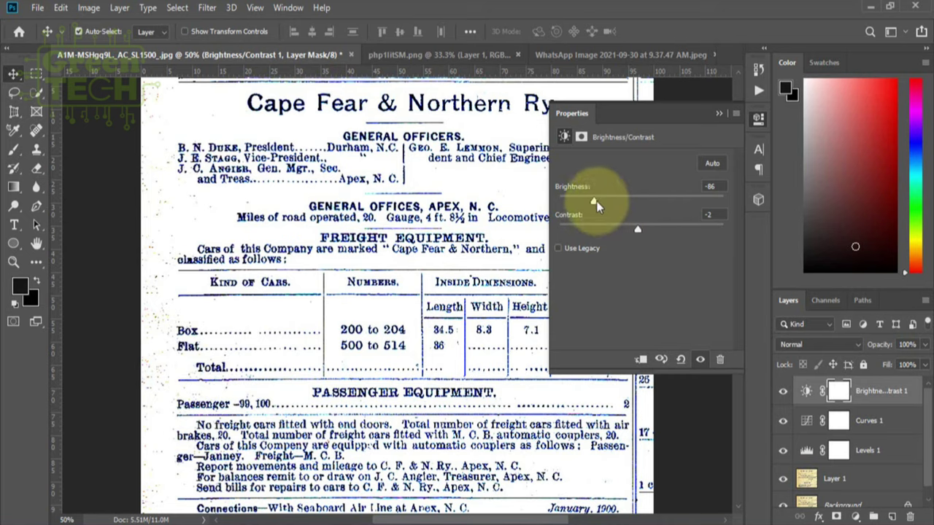
drag(596, 202, 637, 203)
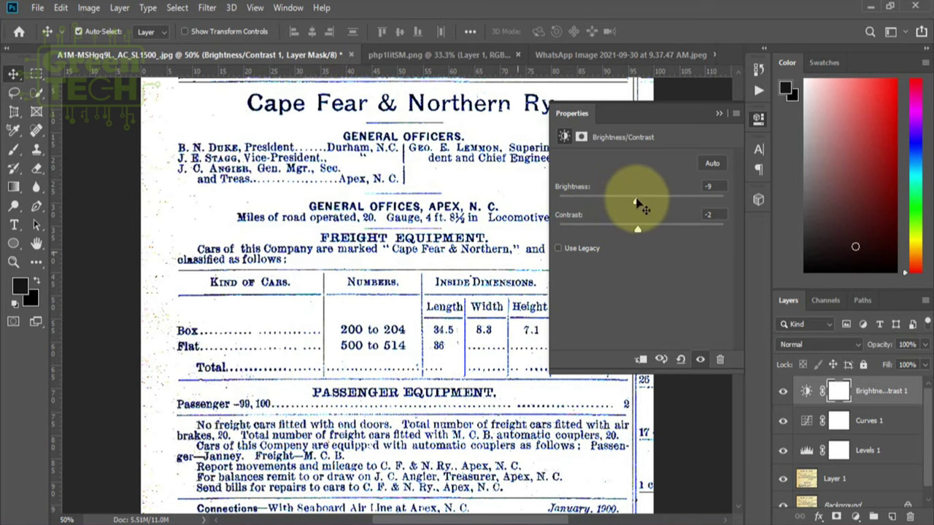
click(717, 115)
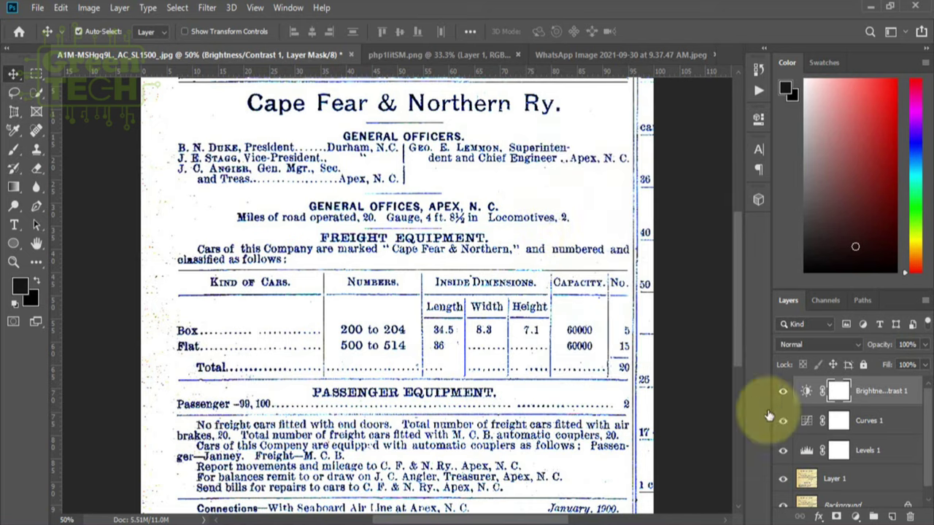
Group Layer 1 and its adjustments as Group 1 and toggle it to compare before and after
click(856, 479)
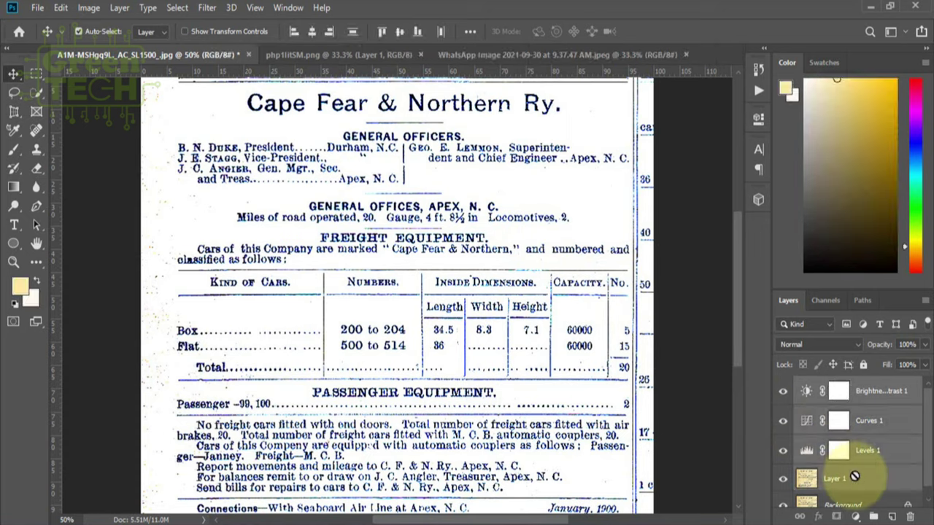
click(874, 516)
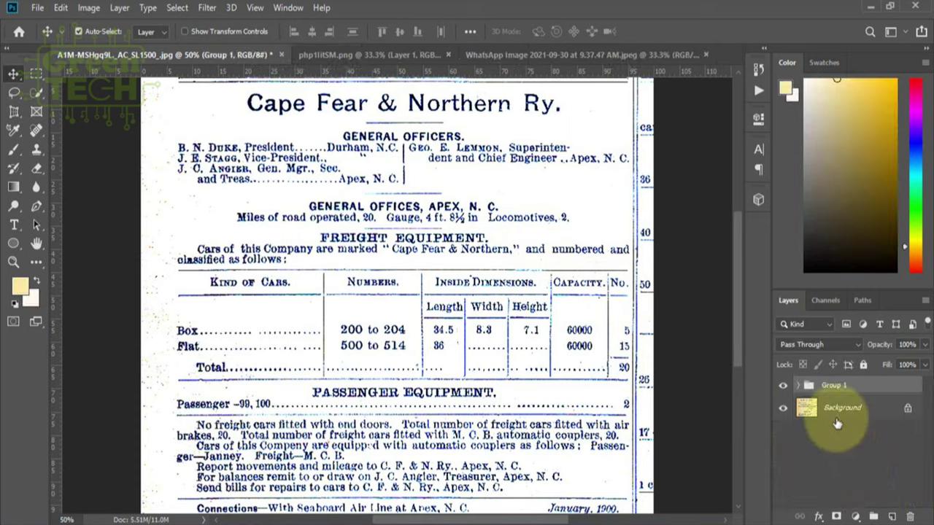
click(781, 387)
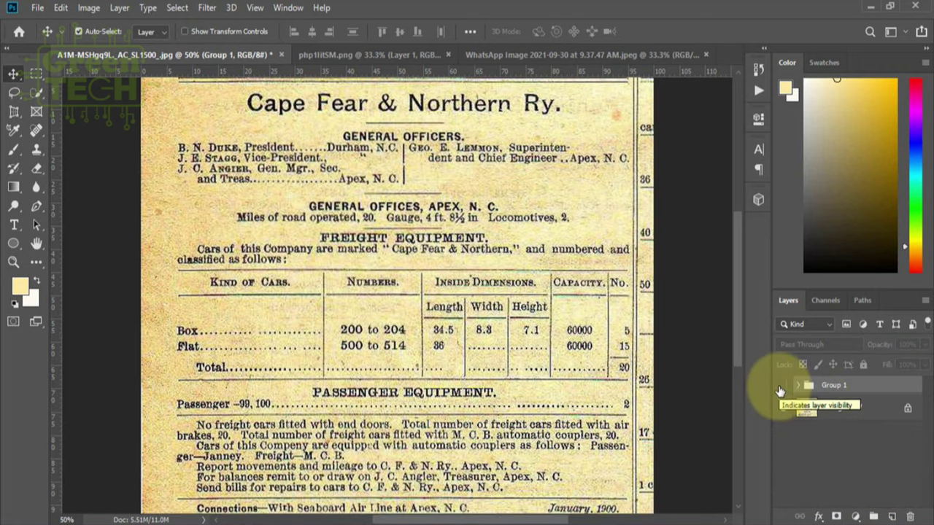
click(781, 387)
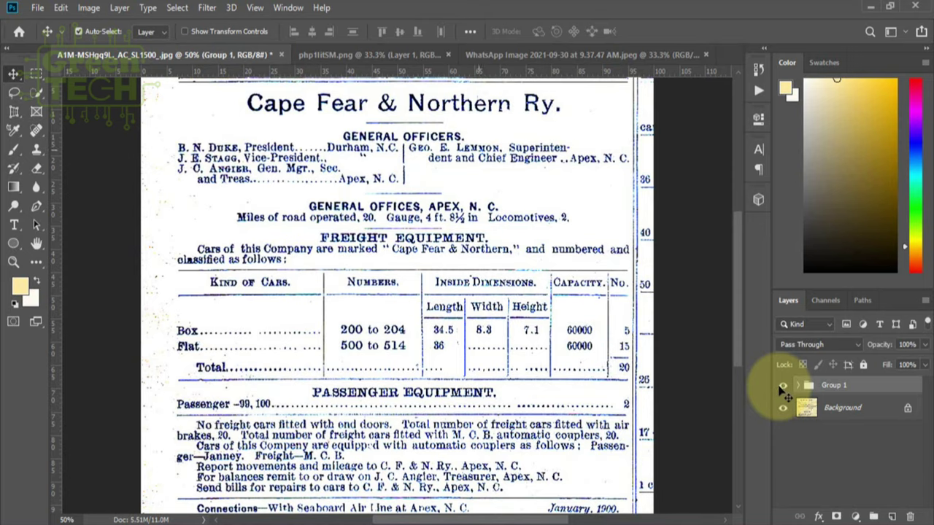
click(387, 56)
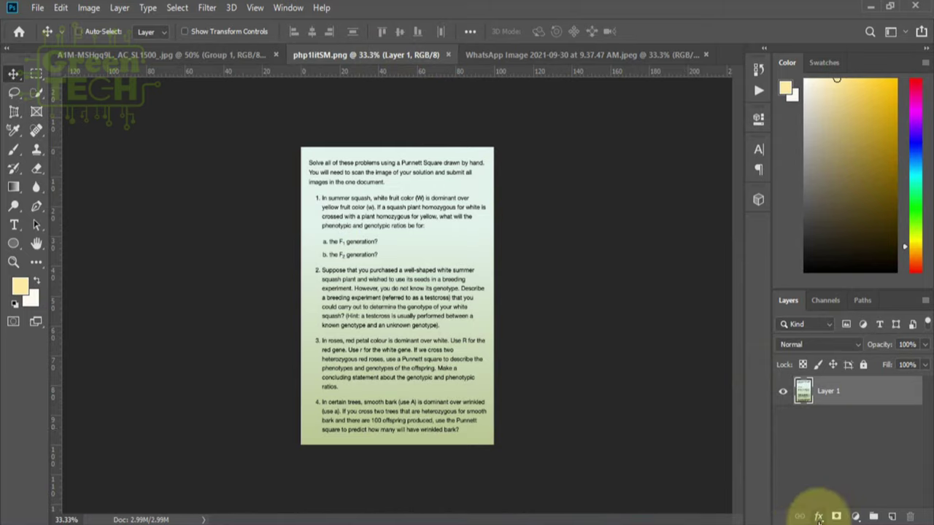
Duplicate the worksheet's Layer 1 and add a default Levels 1 adjustment above it
key(ctrl+j)
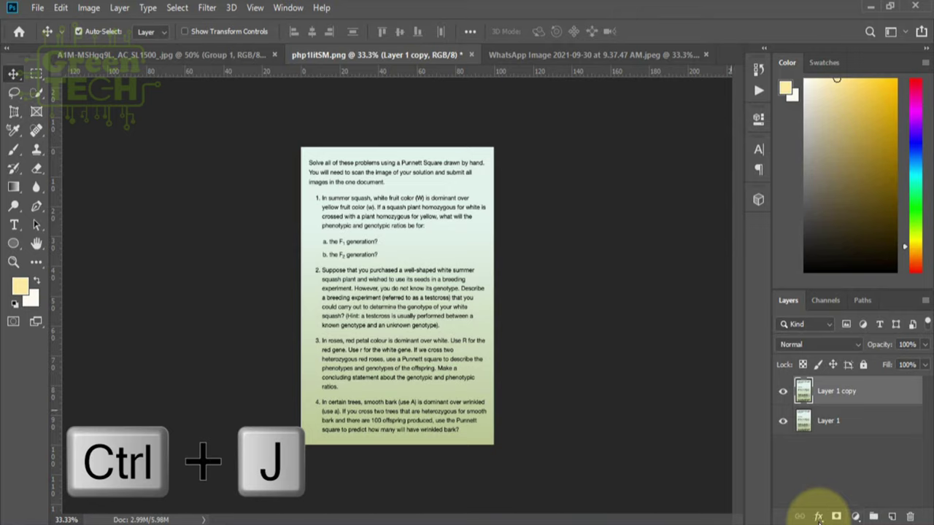
click(854, 515)
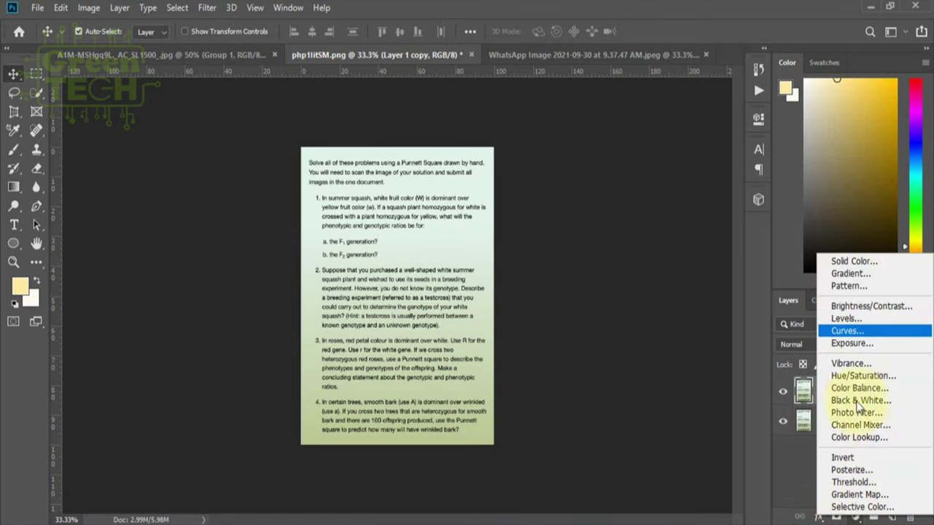
click(855, 319)
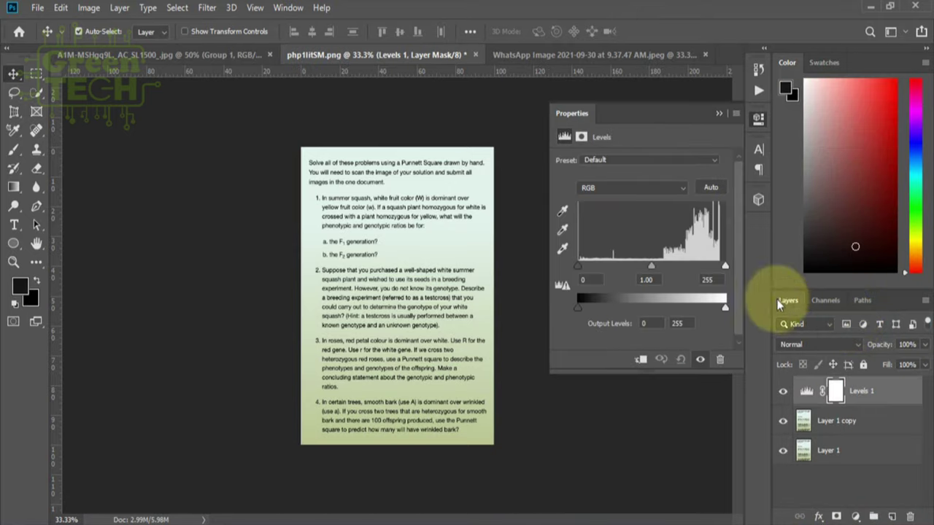
Sample the tinted top and lower page areas with the Levels white-point eyedropper
click(562, 249)
click(475, 241)
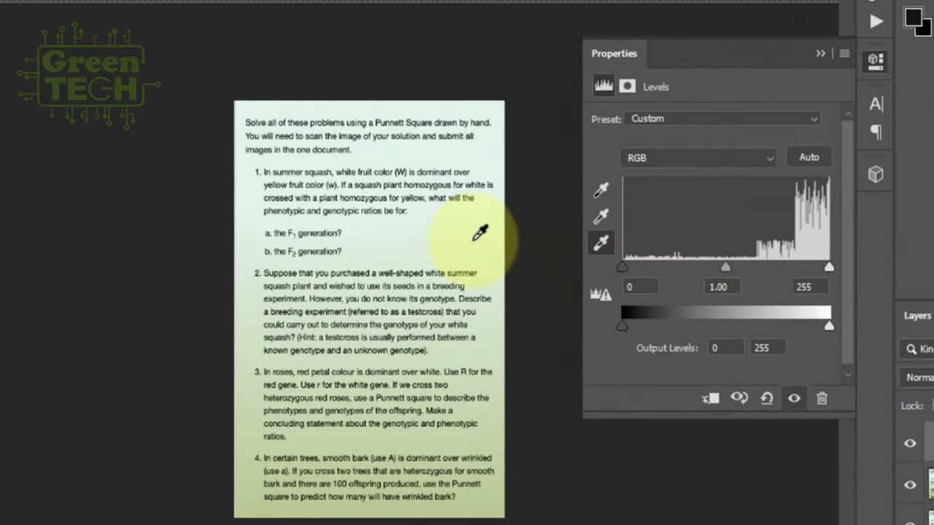
click(475, 239)
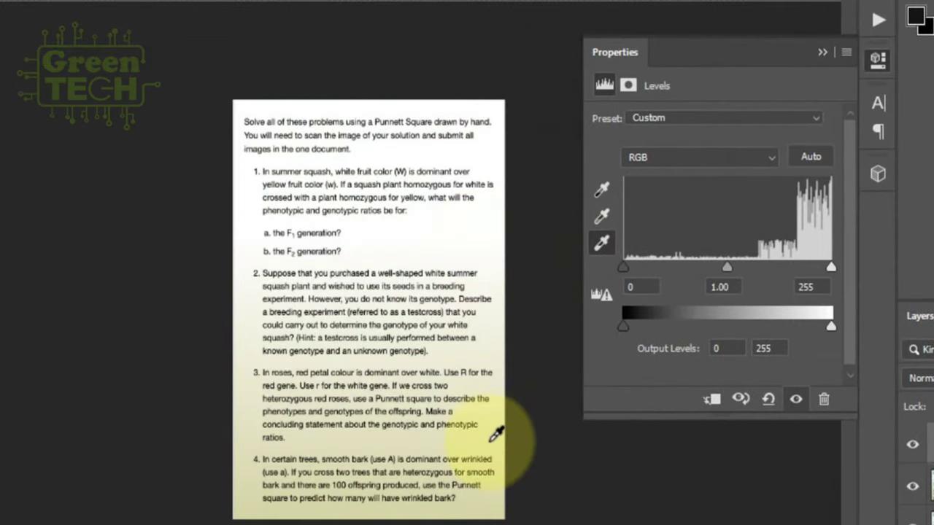
click(495, 435)
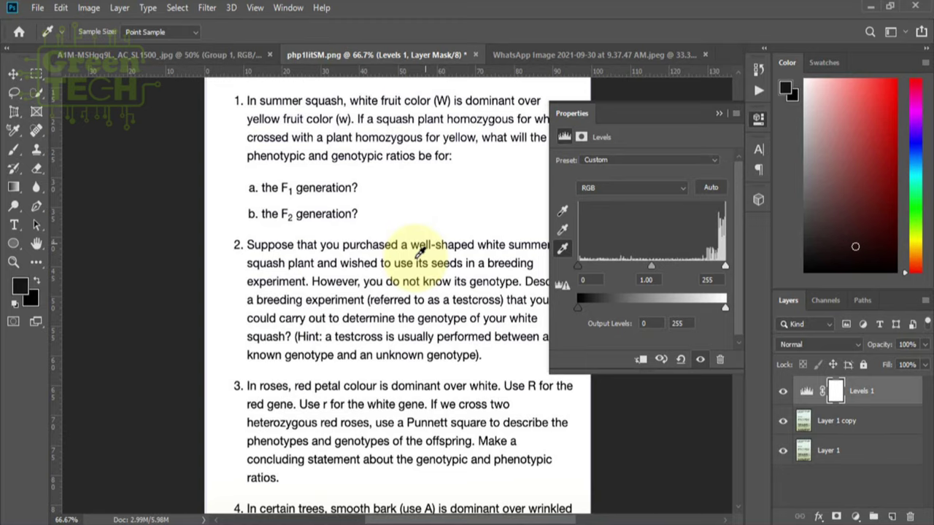
click(717, 113)
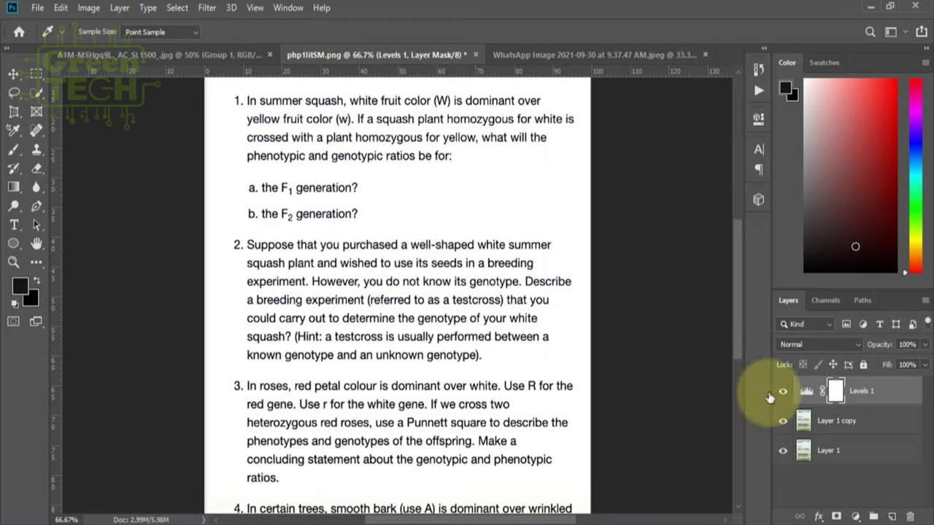
click(861, 423)
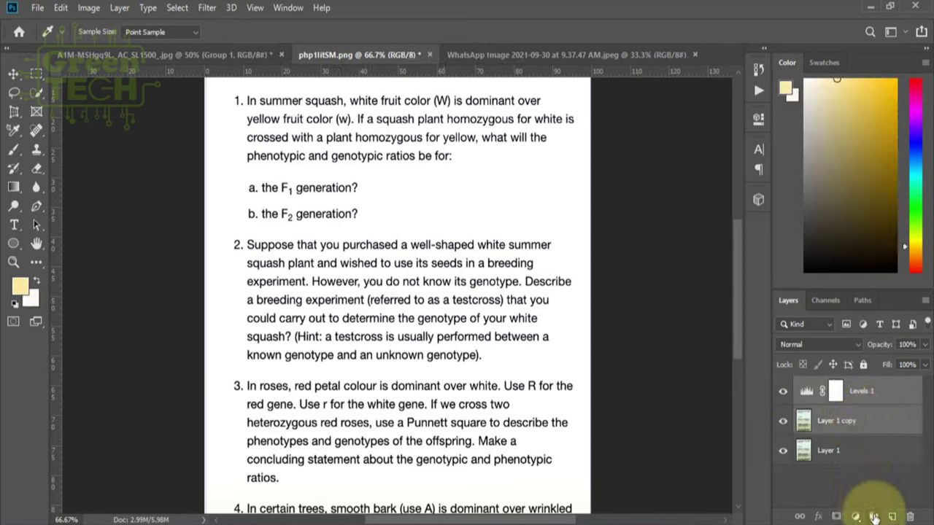
Group Levels 1 with Layer 1 copy as Group 1 and toggle it to compare
drag(860, 422, 872, 514)
click(783, 387)
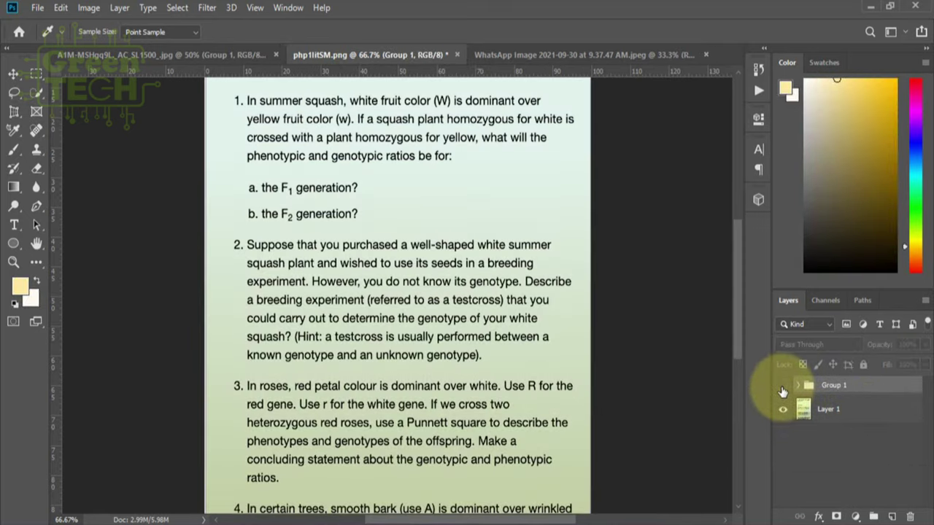
click(783, 389)
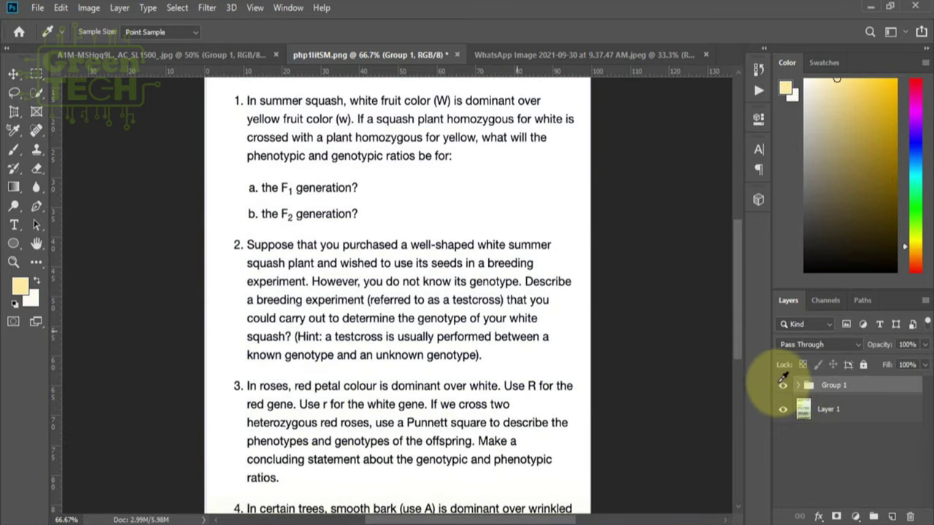
click(517, 55)
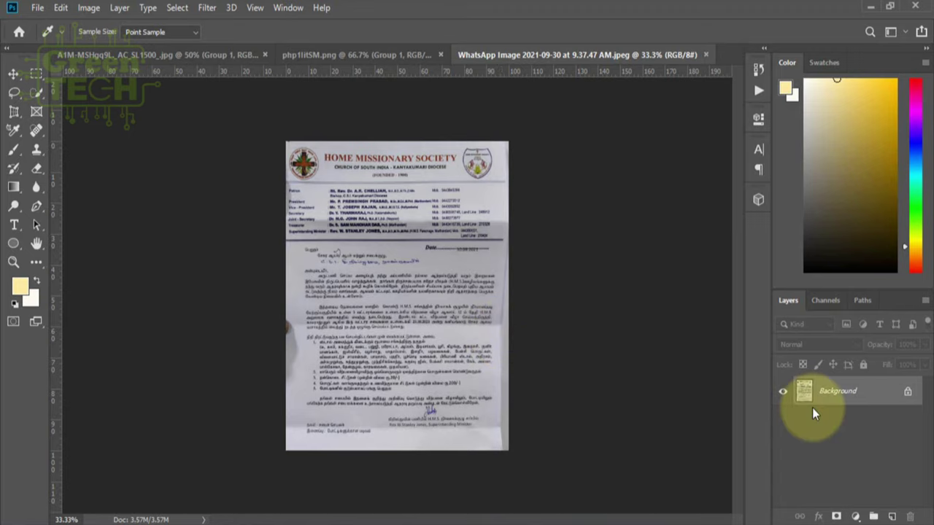
Duplicate the letter layer, add a Levels adjustment, and sample white from the blank paper
key(ctrl+j)
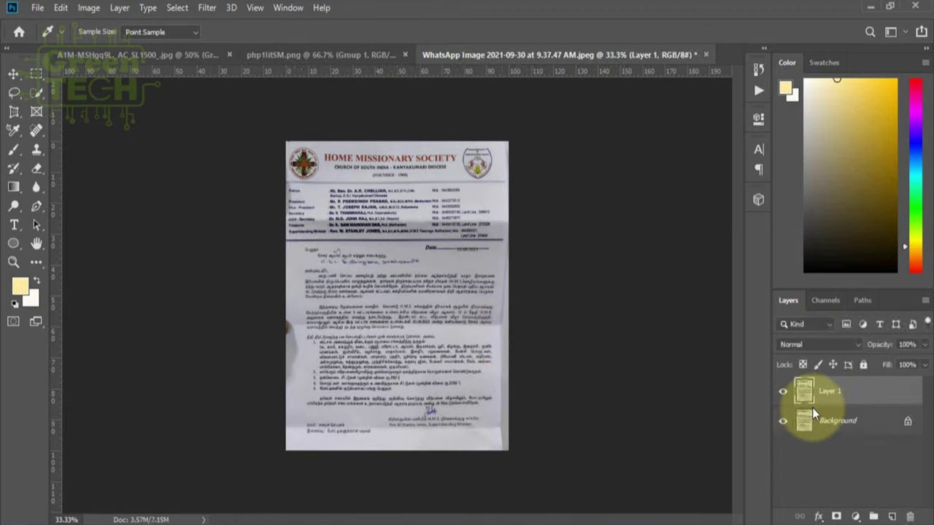
click(856, 516)
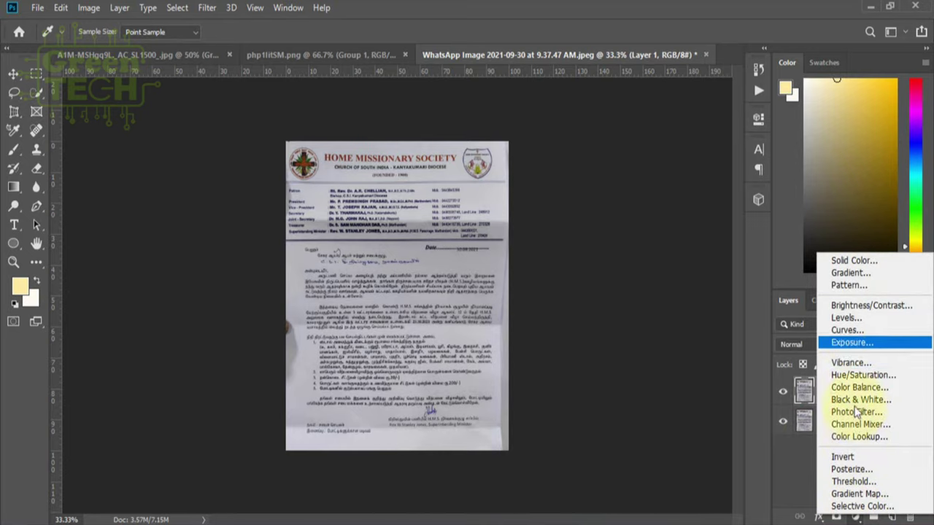
click(853, 319)
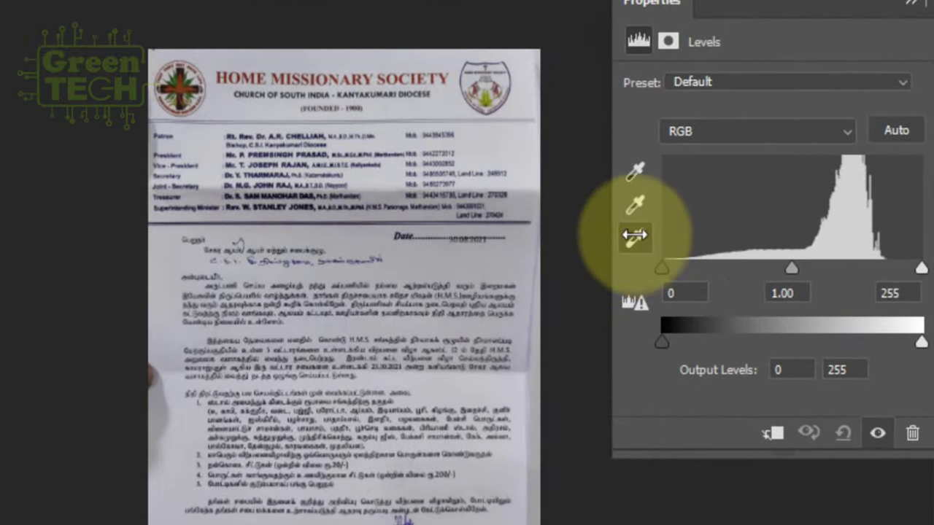
click(634, 236)
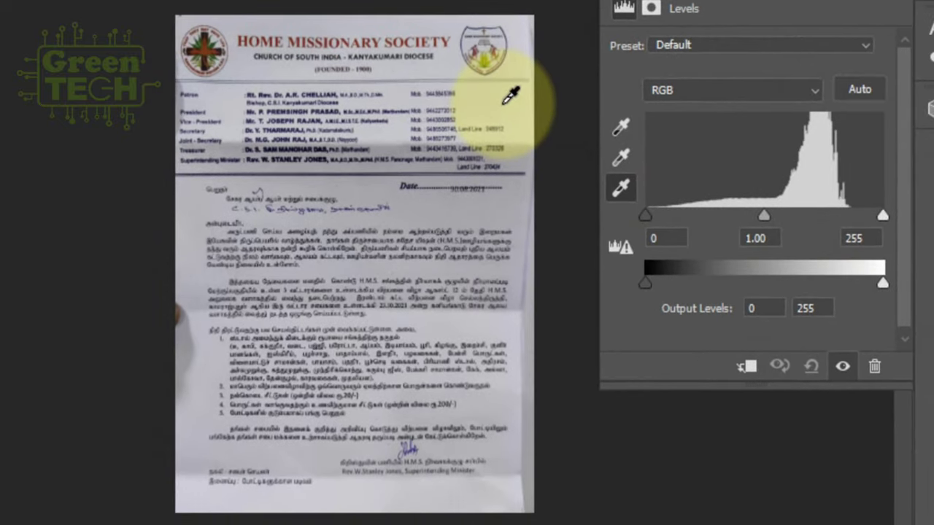
click(504, 103)
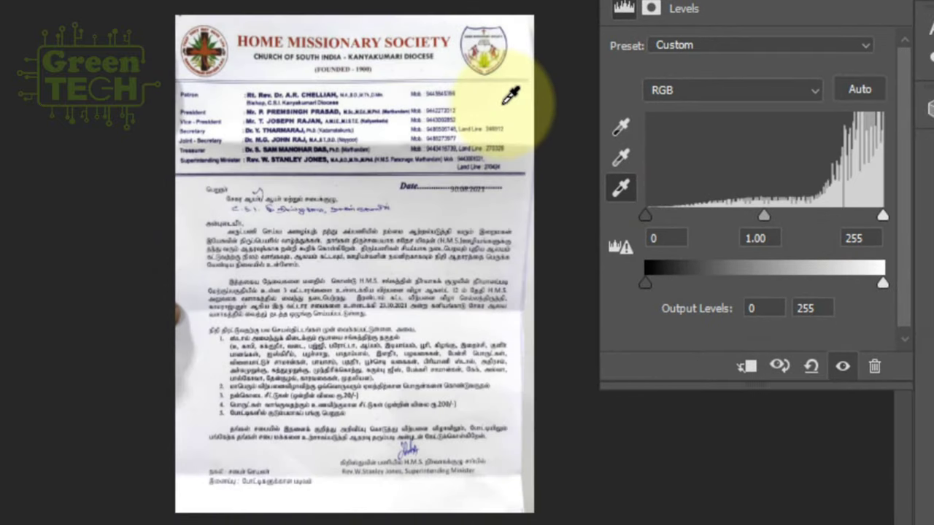
key(ctrl+plus)
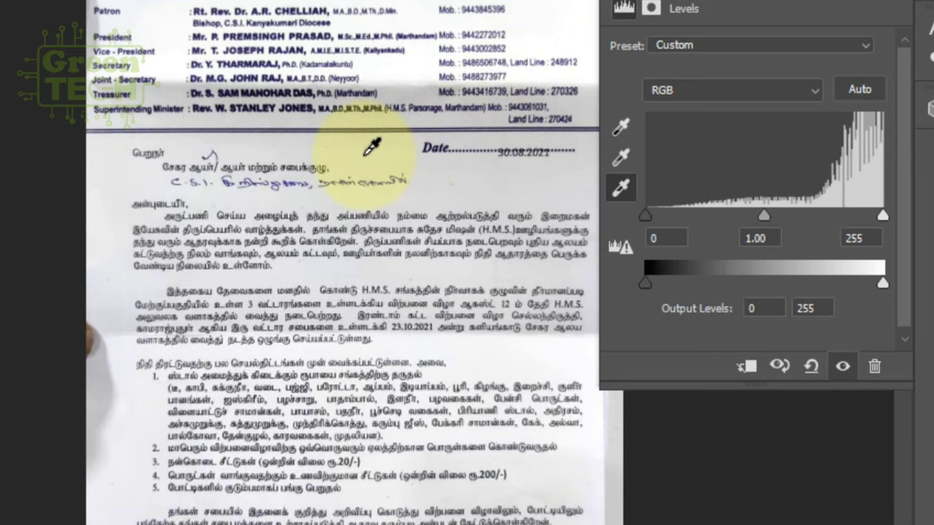
click(366, 153)
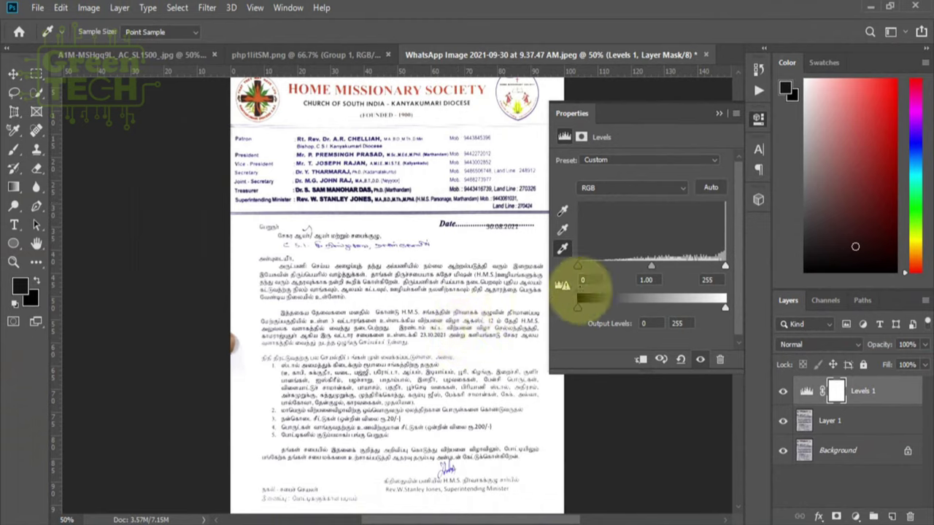
Set the Levels midtones slightly darker, to about 1.09, and collapse Properties
click(651, 266)
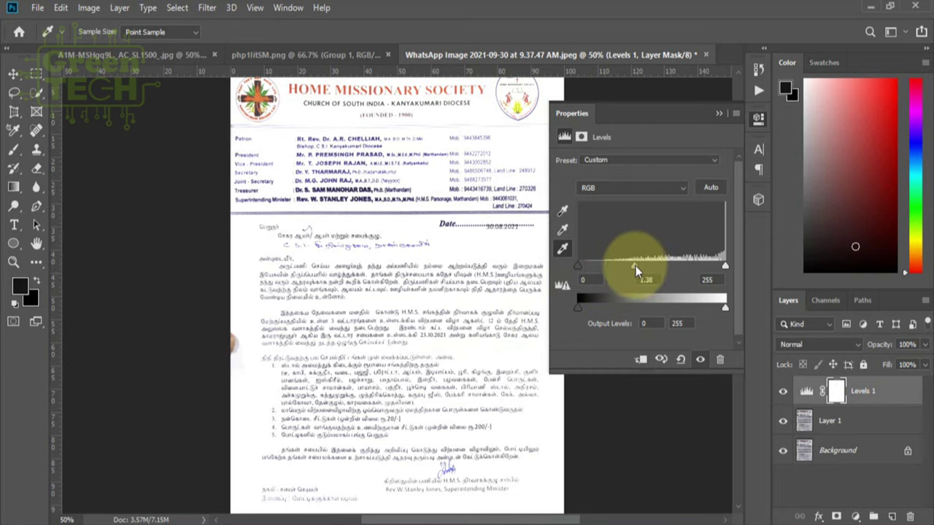
drag(650, 268, 644, 268)
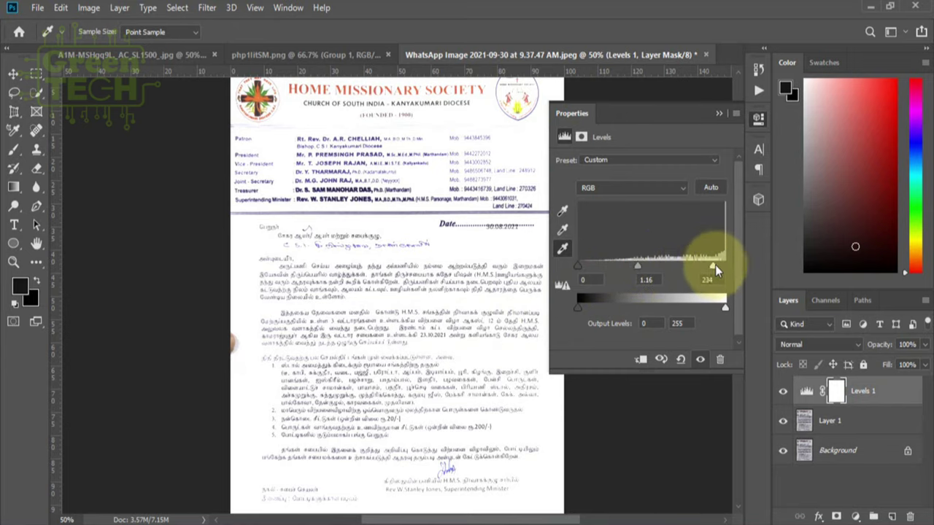
drag(644, 266, 652, 268)
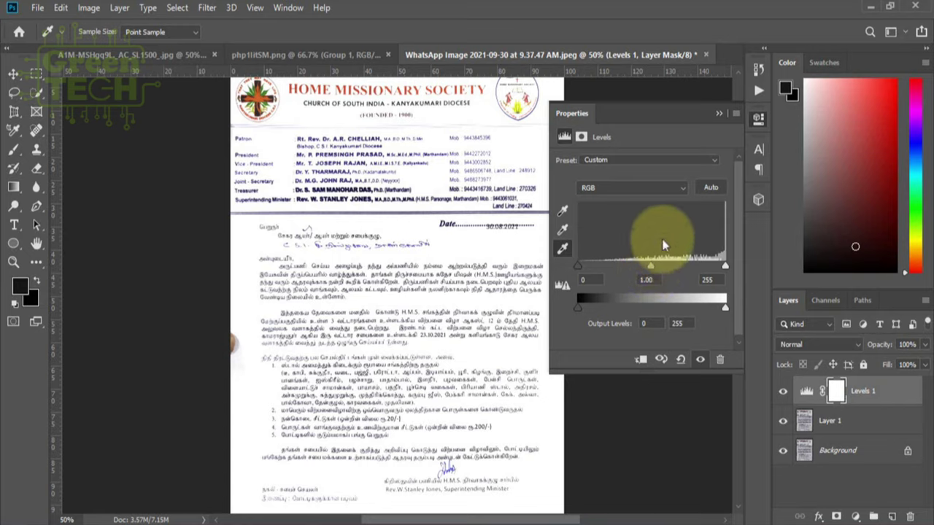
click(716, 114)
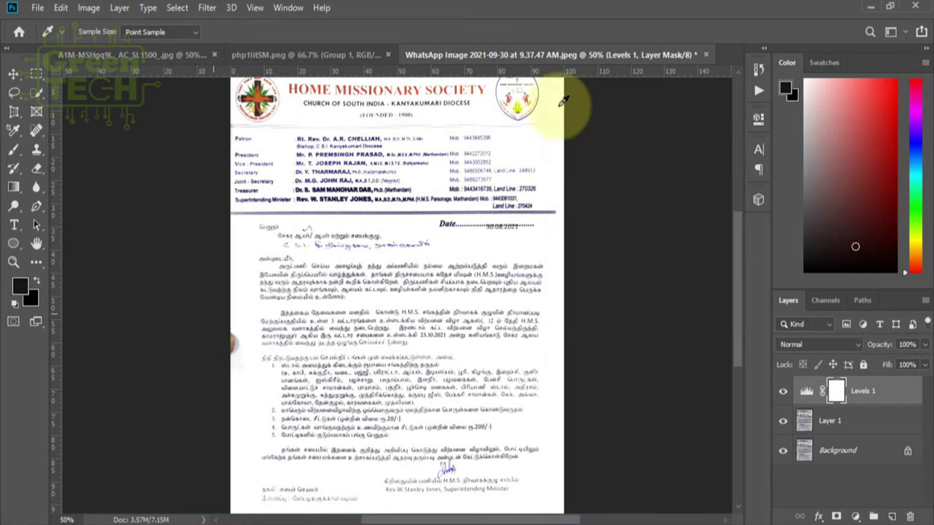
click(14, 75)
Select the dark left-edge blotch on Layer 1 and Content-Aware Fill it onto a new layer
click(795, 413)
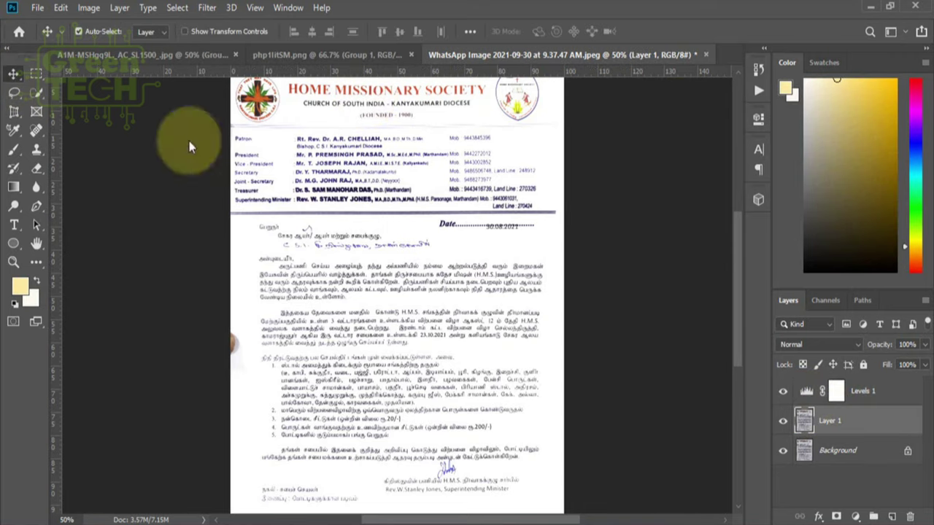
click(35, 74)
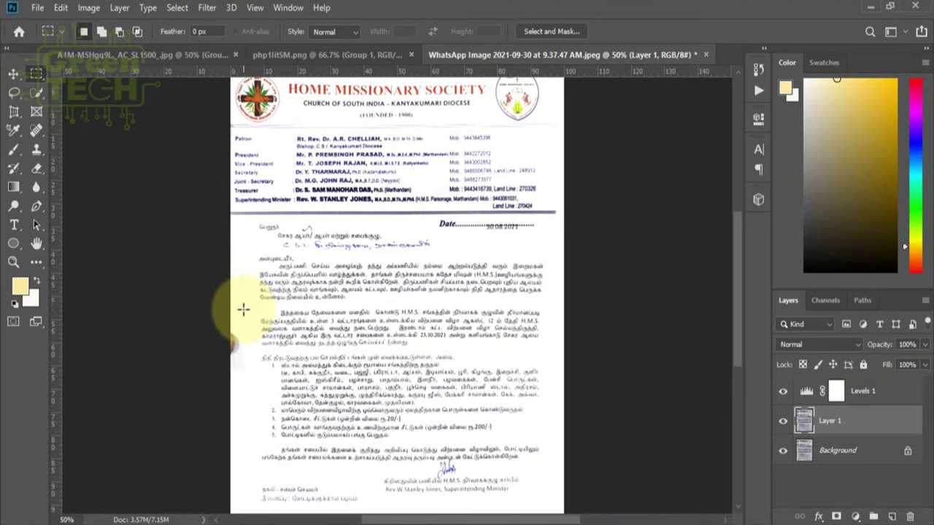
drag(243, 310, 227, 378)
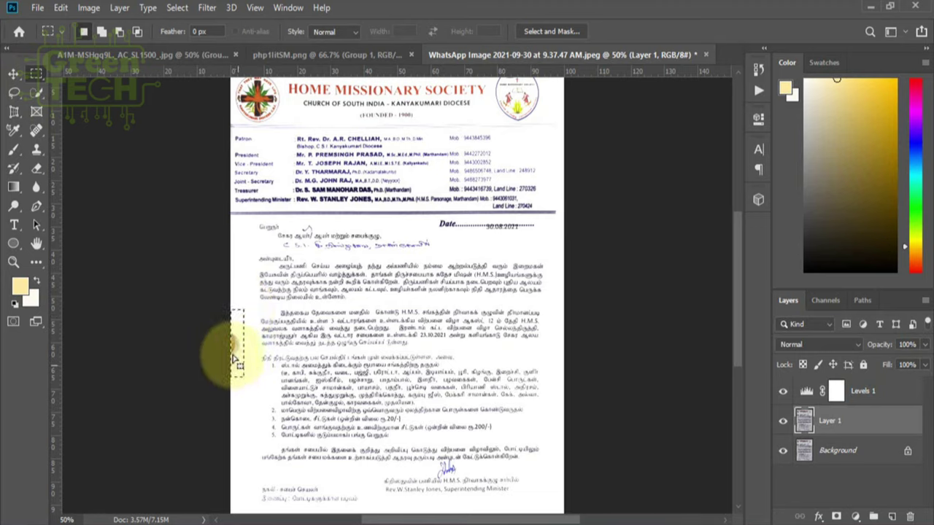
click(60, 7)
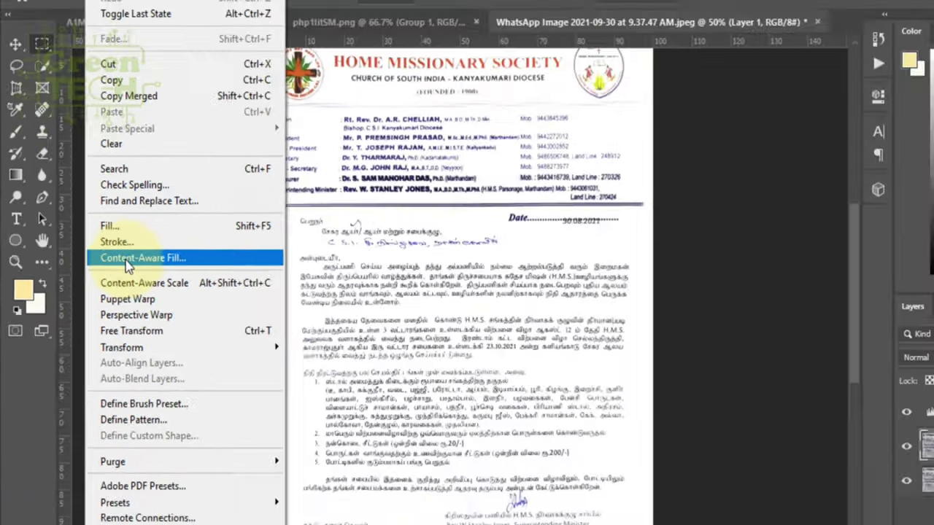
click(131, 257)
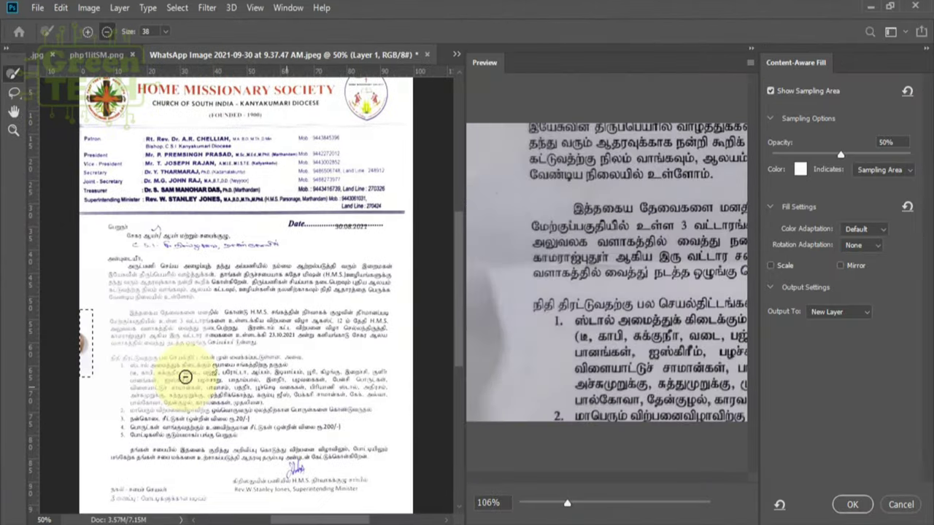
click(851, 504)
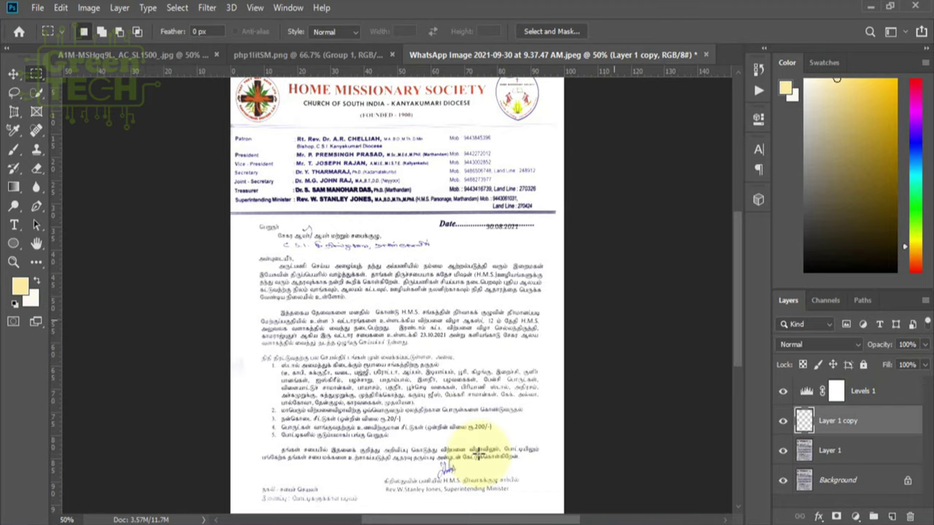
Add Brightness/Contrast above Levels 1 (brightness -36, contrast -12) and group the edit layers into Group 1
click(863, 401)
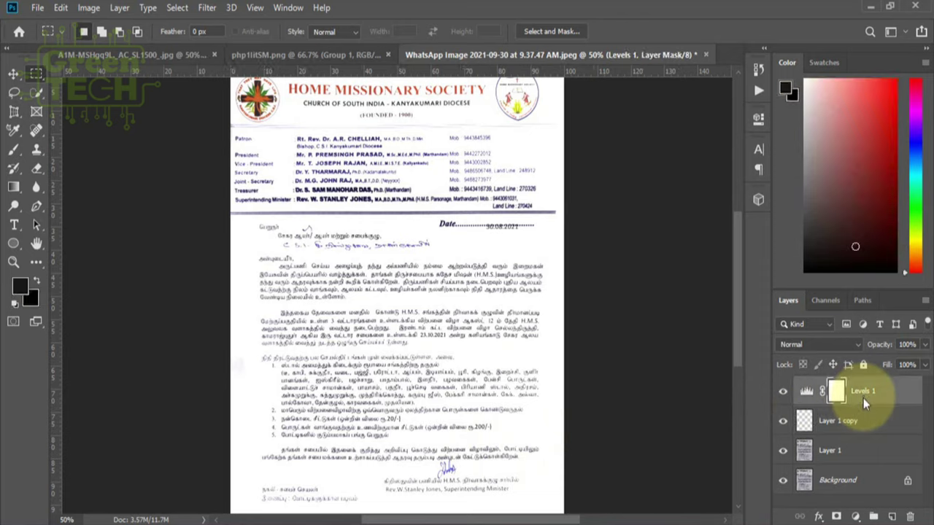
click(855, 516)
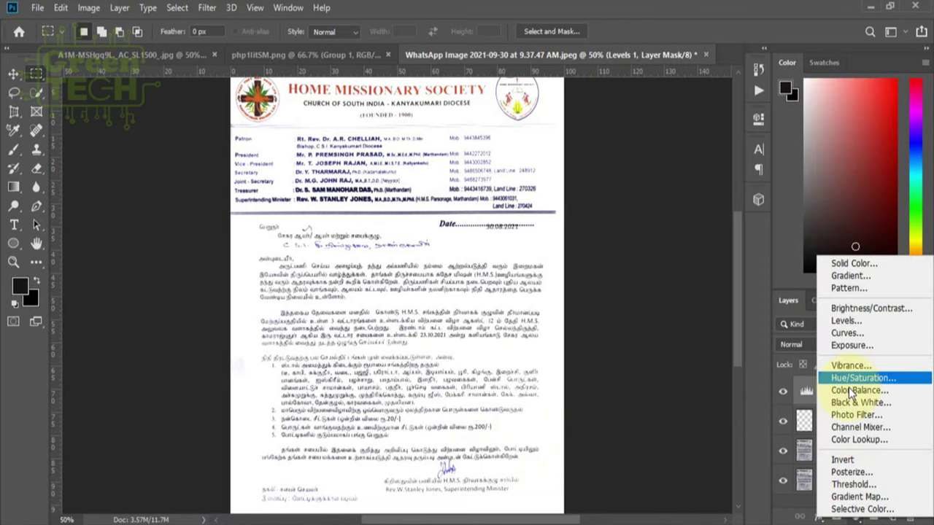
click(851, 308)
drag(641, 201, 621, 206)
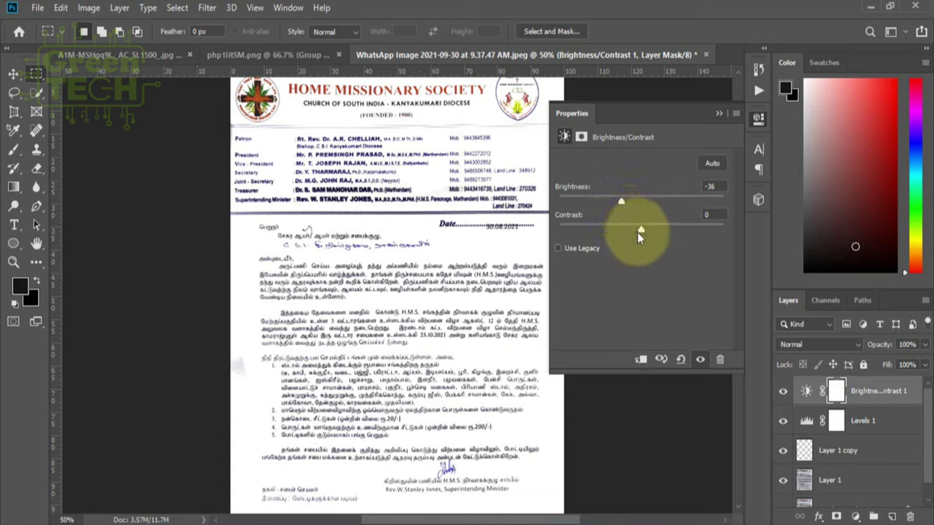
mouse_move(639, 232)
mouse_down()
mouse_move(611, 231)
mouse_move(621, 230)
mouse_up()
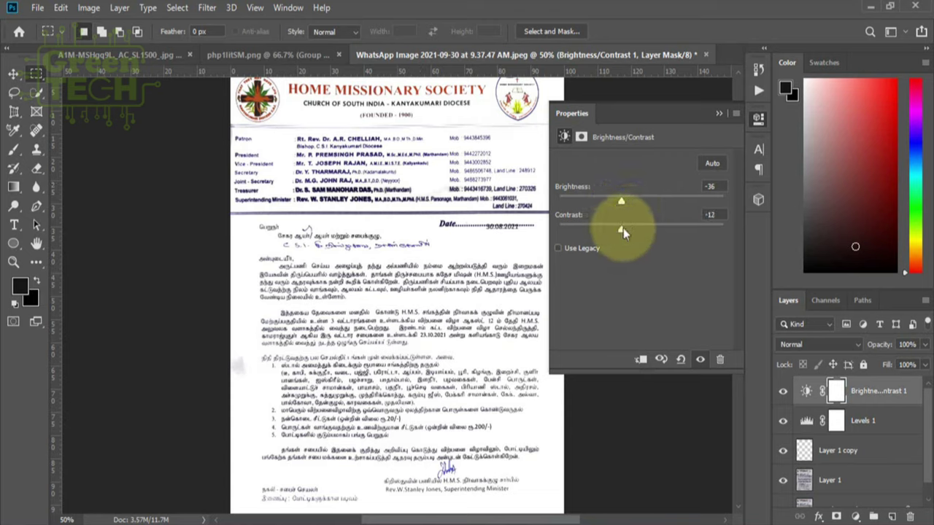
click(718, 113)
click(863, 467)
mouse_move(863, 475)
mouse_down()
mouse_move(870, 443)
mouse_move(873, 516)
mouse_up()
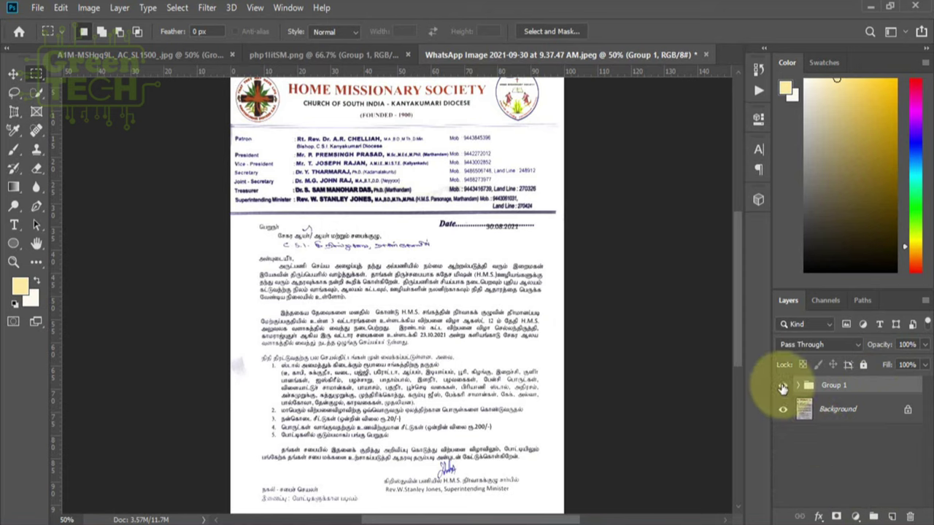
click(782, 386)
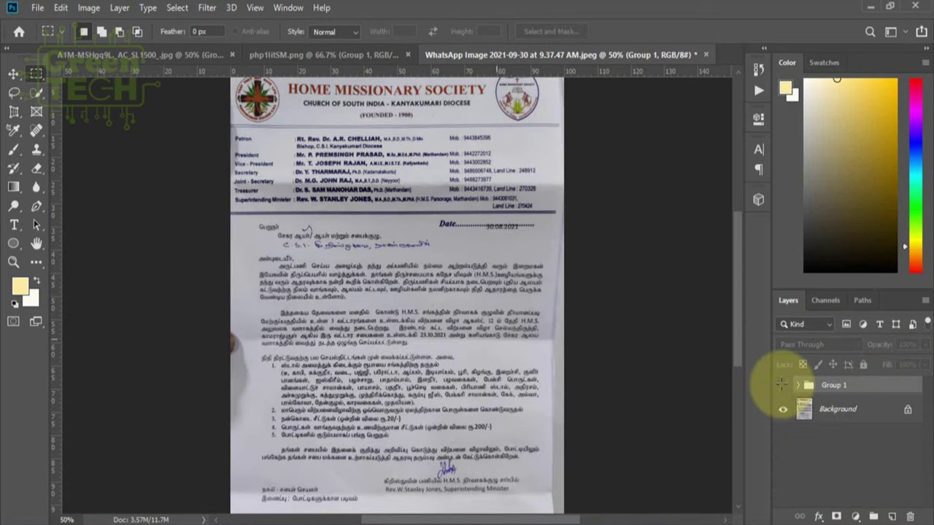
click(782, 387)
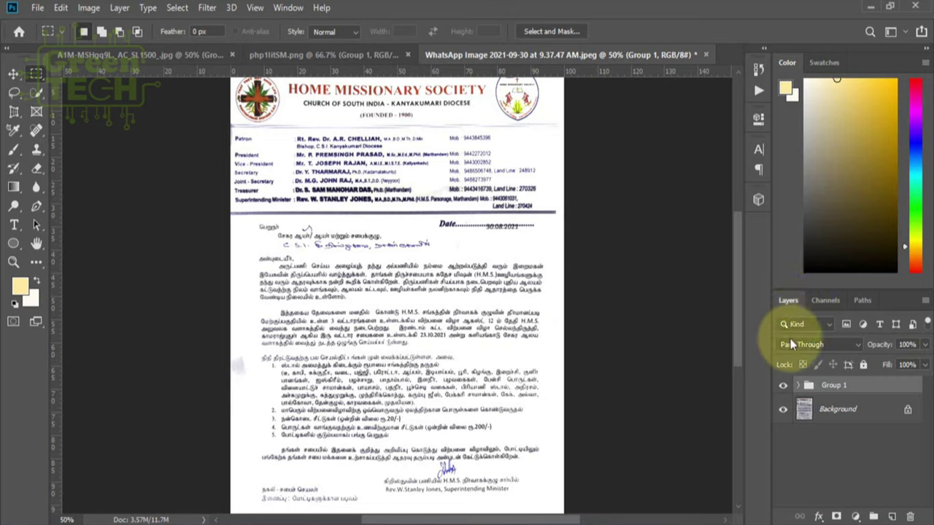
click(785, 387)
click(788, 387)
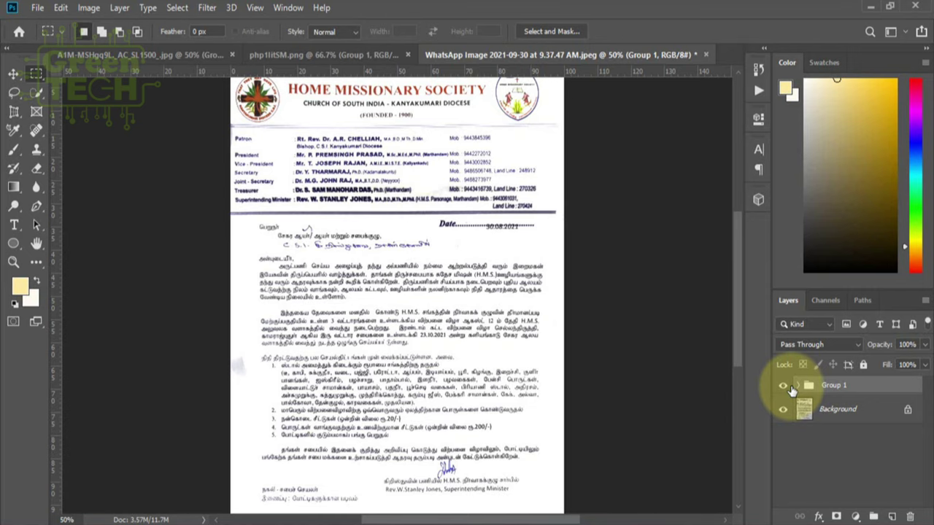
click(152, 56)
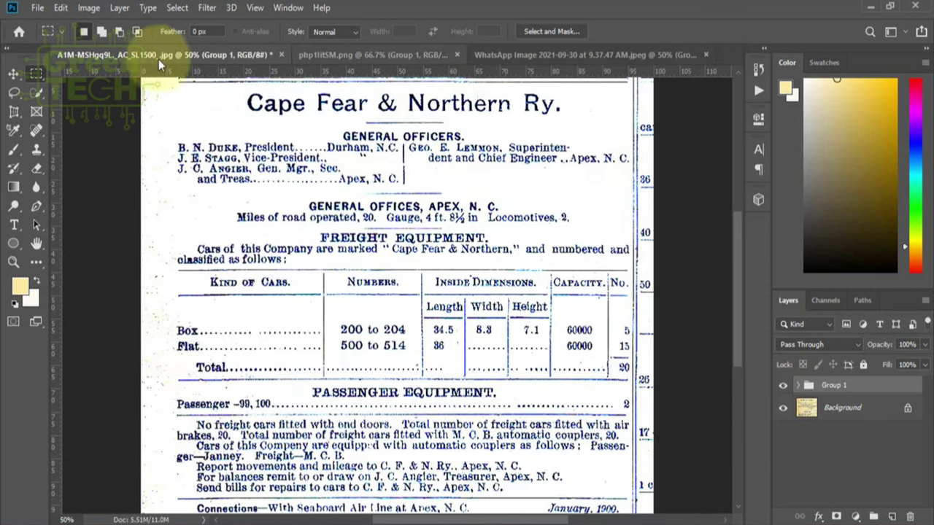
click(784, 385)
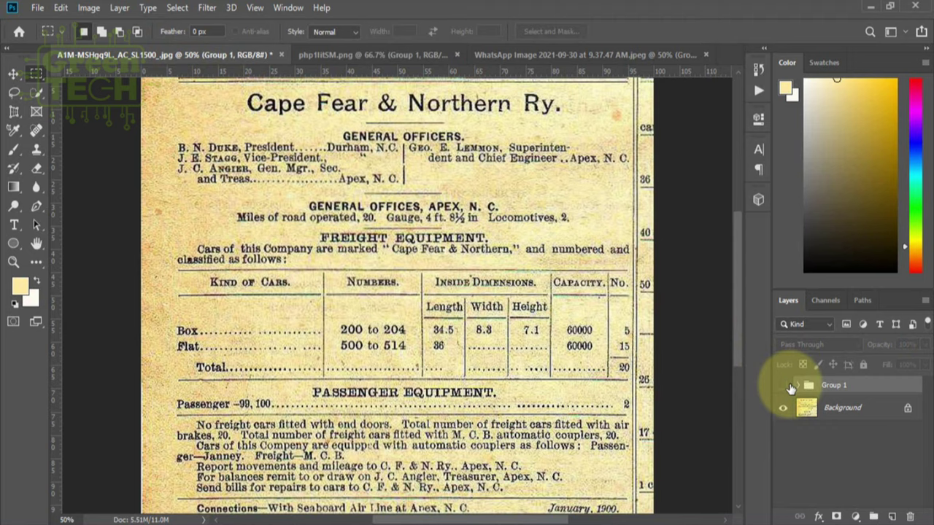
click(785, 386)
click(393, 54)
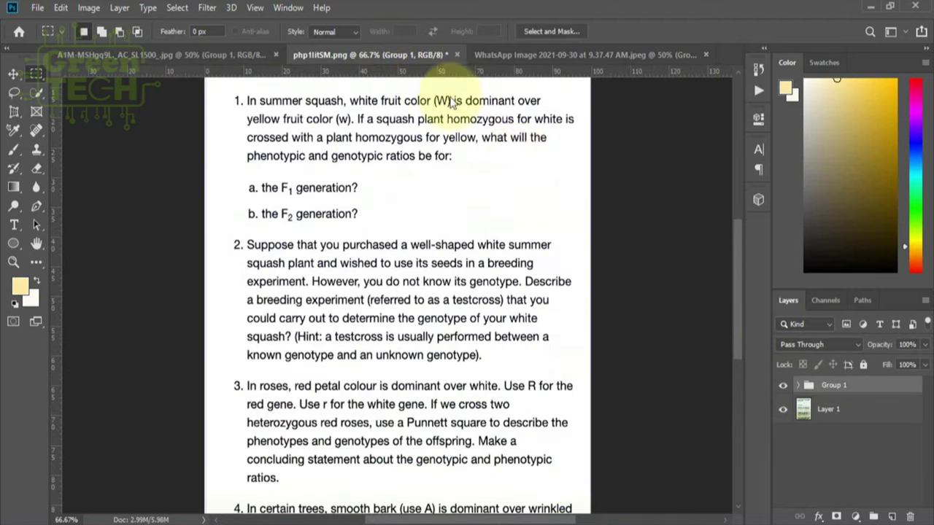
click(783, 385)
click(783, 385)
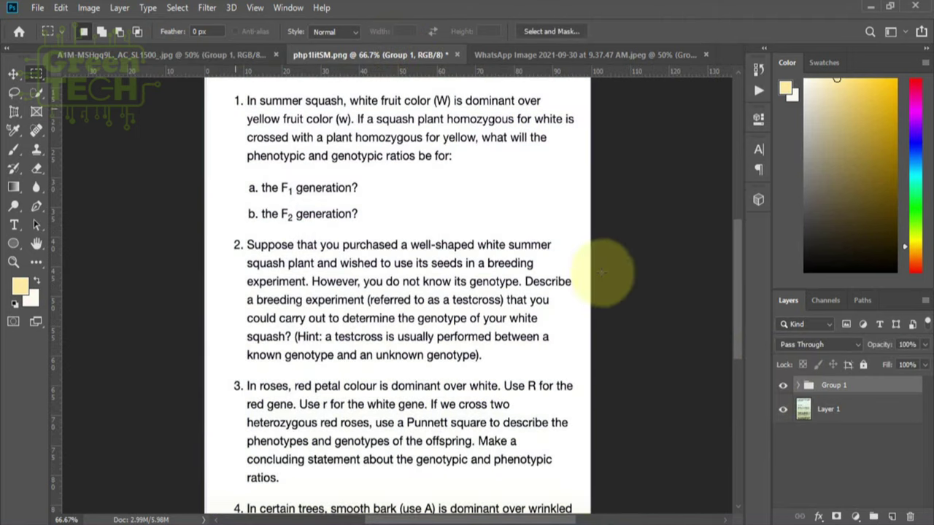
click(234, 55)
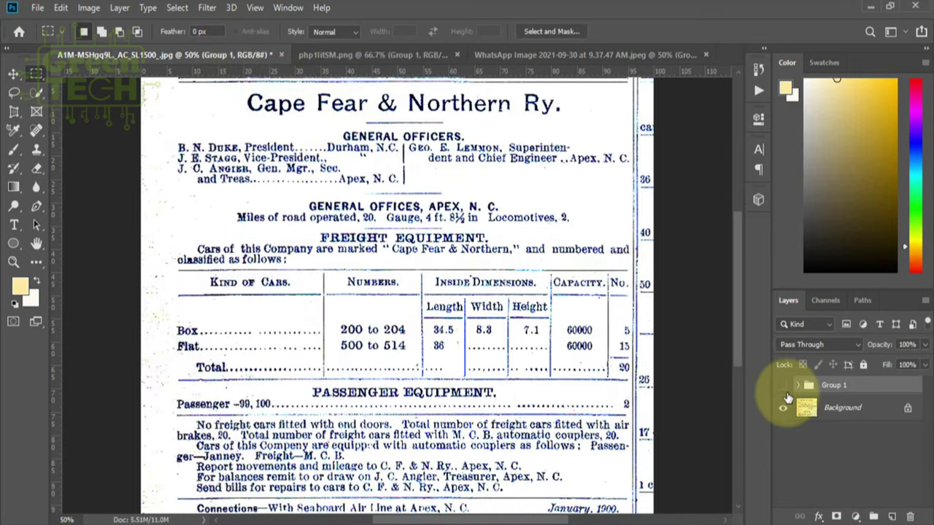
click(783, 386)
click(782, 386)
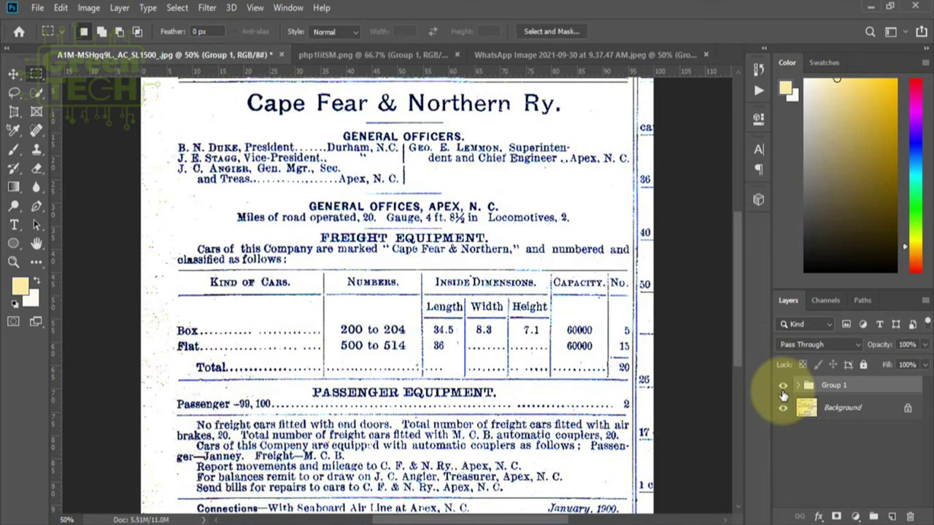
click(579, 55)
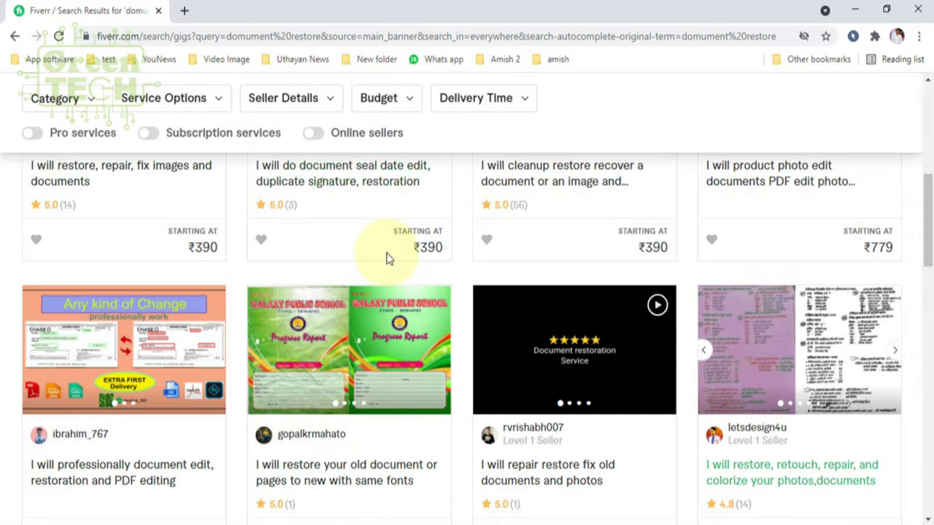
scroll(386, 259, down, 1)
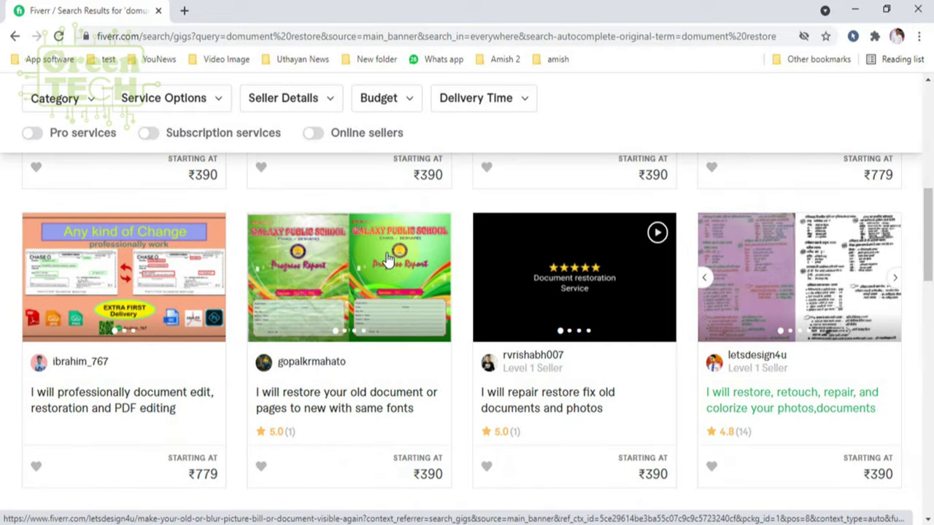
scroll(802, 328, down, 2)
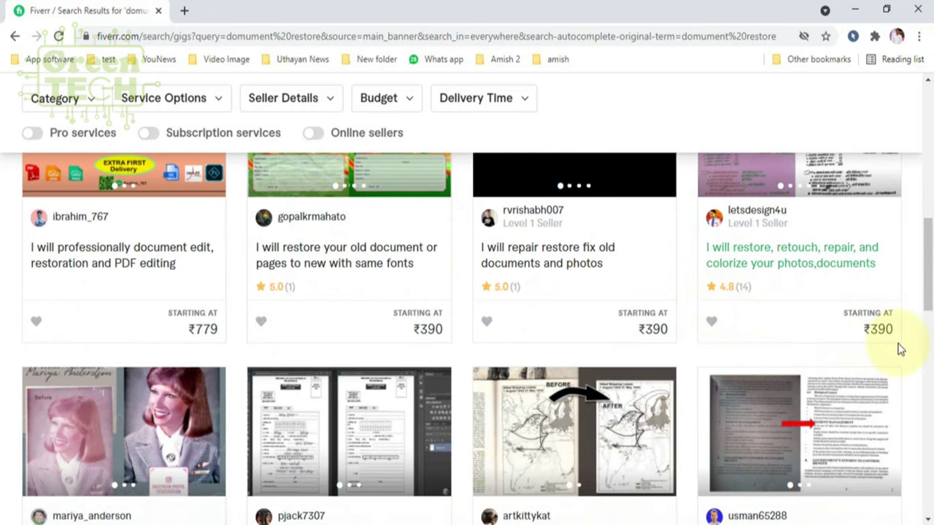
scroll(899, 349, up, 1)
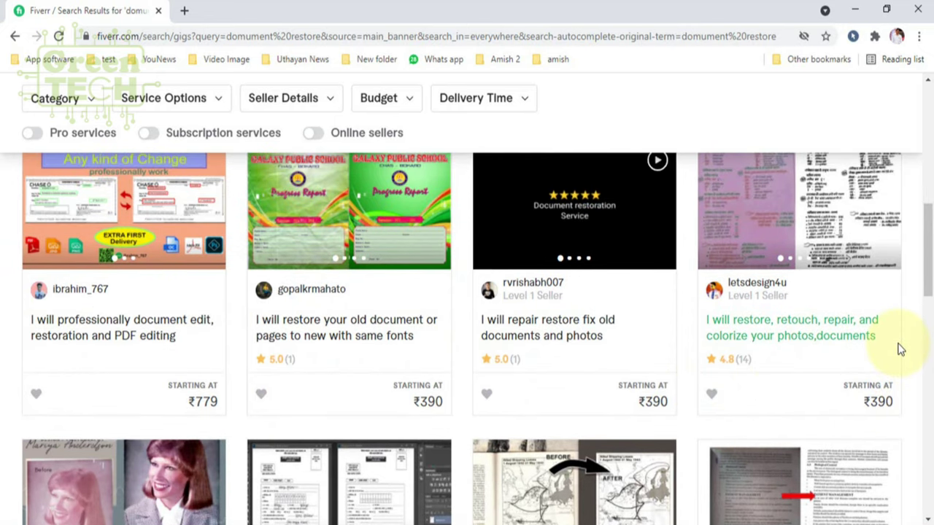
scroll(899, 349, down, 2)
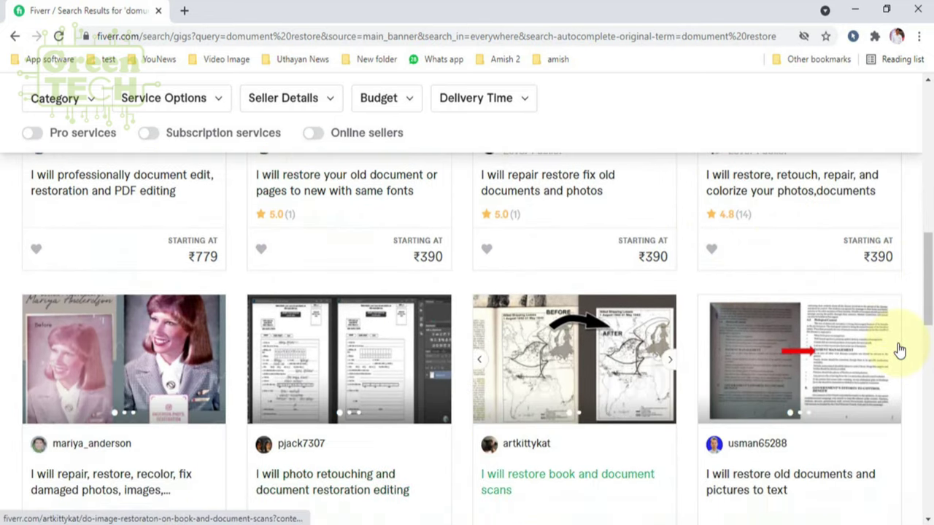
mouse_move(838, 349)
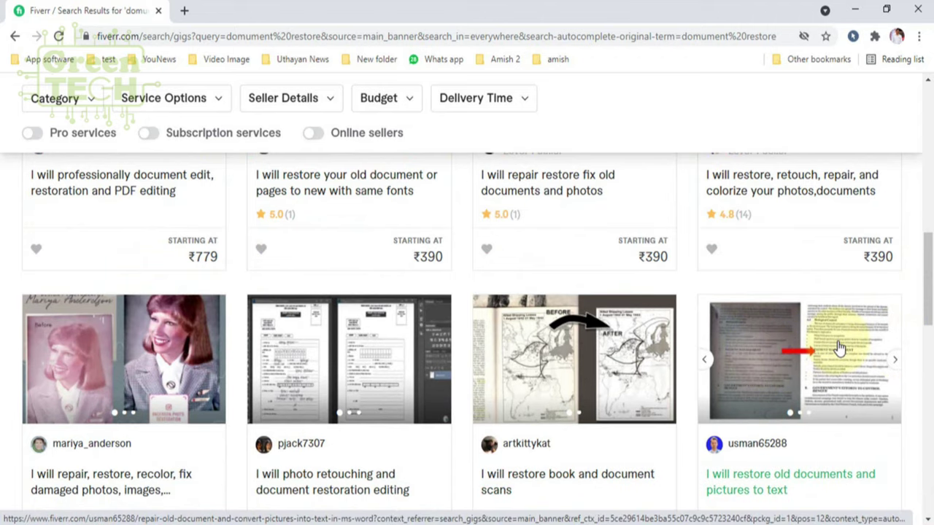
scroll(838, 347, down, 2)
scroll(837, 342, up, 2)
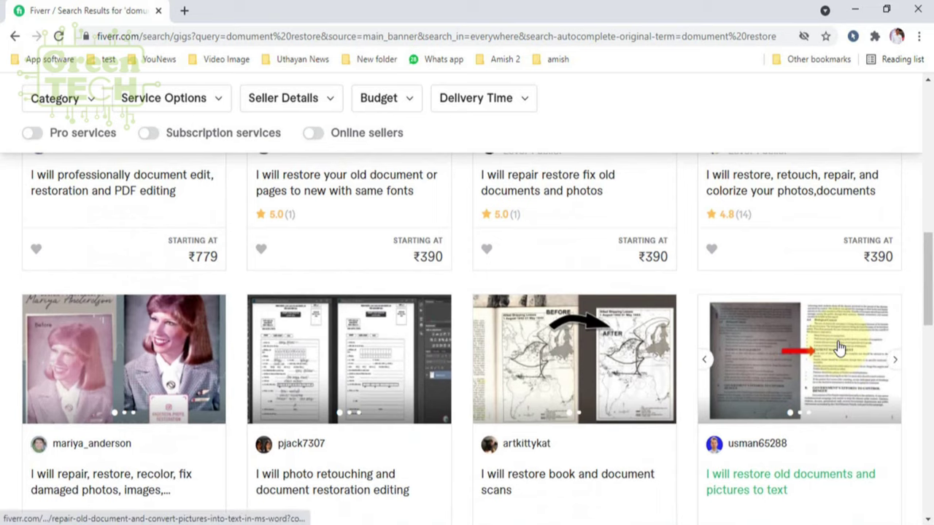
scroll(837, 347, down, 2)
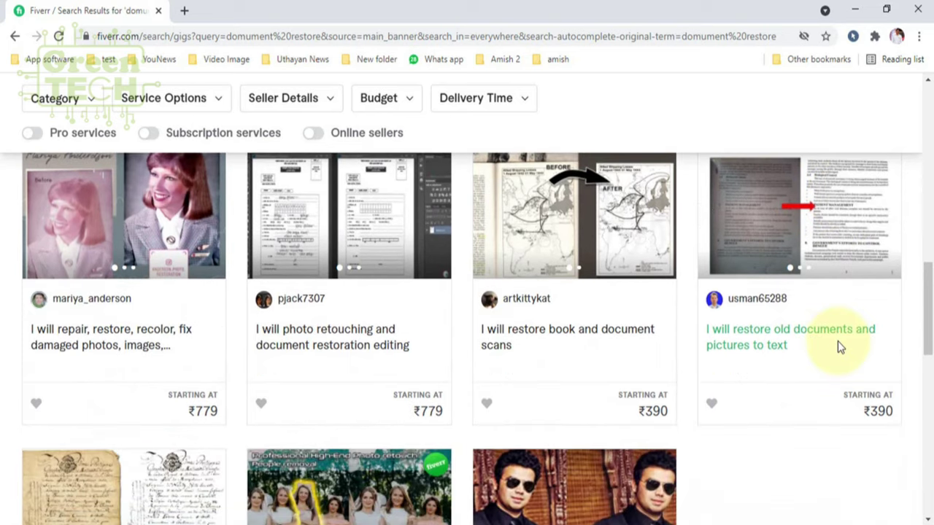
scroll(837, 344, down, 1)
scroll(837, 344, down, 2)
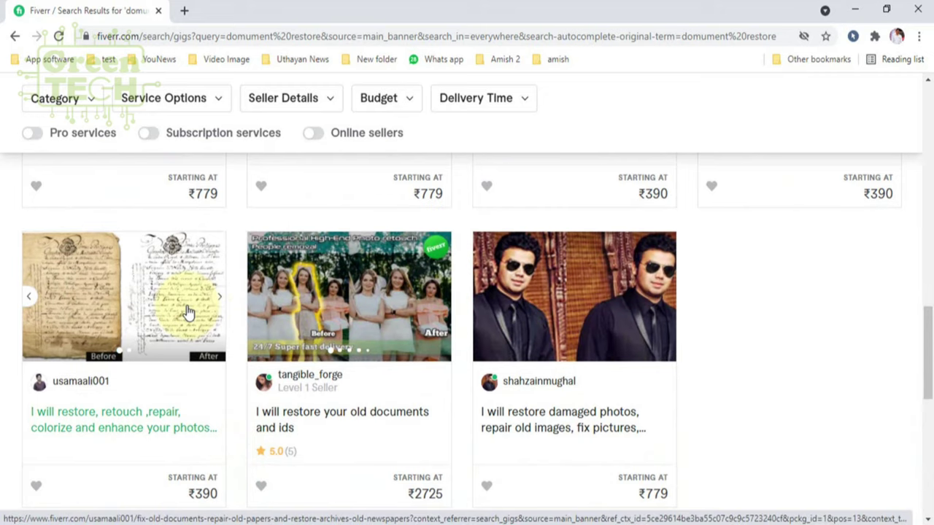
scroll(302, 316, up, 2)
scroll(713, 325, up, 3)
scroll(712, 330, up, 2)
scroll(713, 329, up, 2)
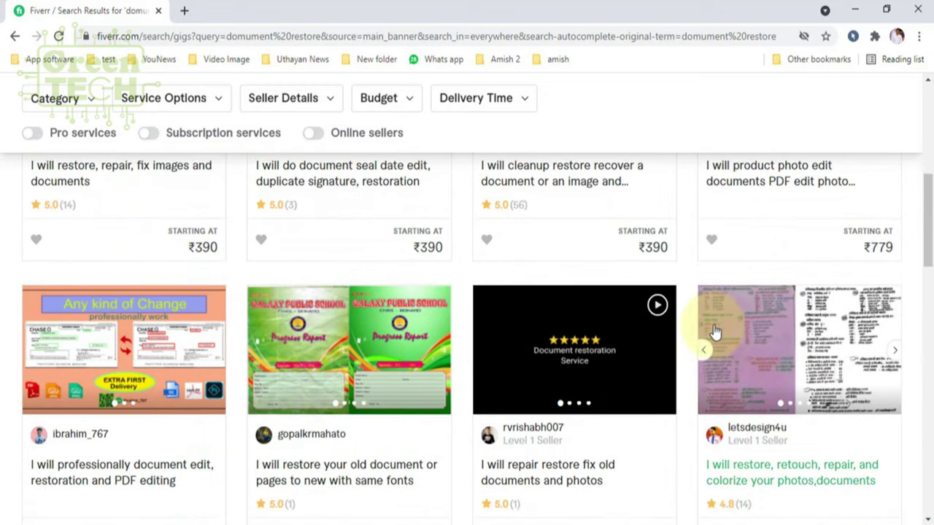
Open the restore, retouch and colorize documents gig page on Fiverr
click(765, 326)
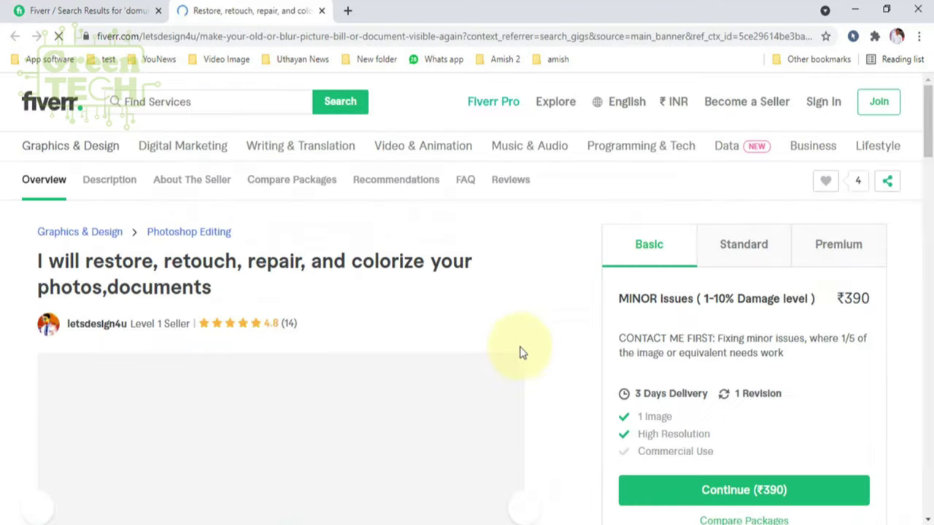
scroll(501, 355, down, 2)
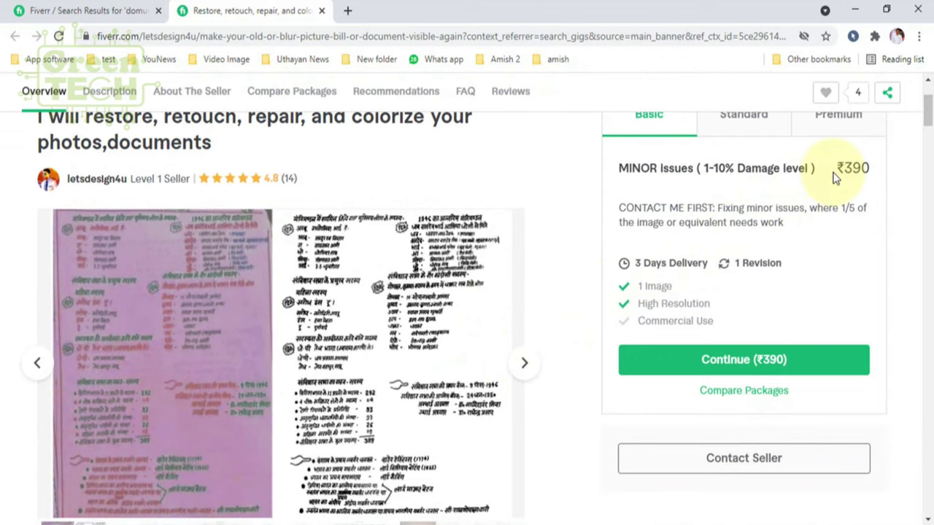
scroll(834, 178, down, 6)
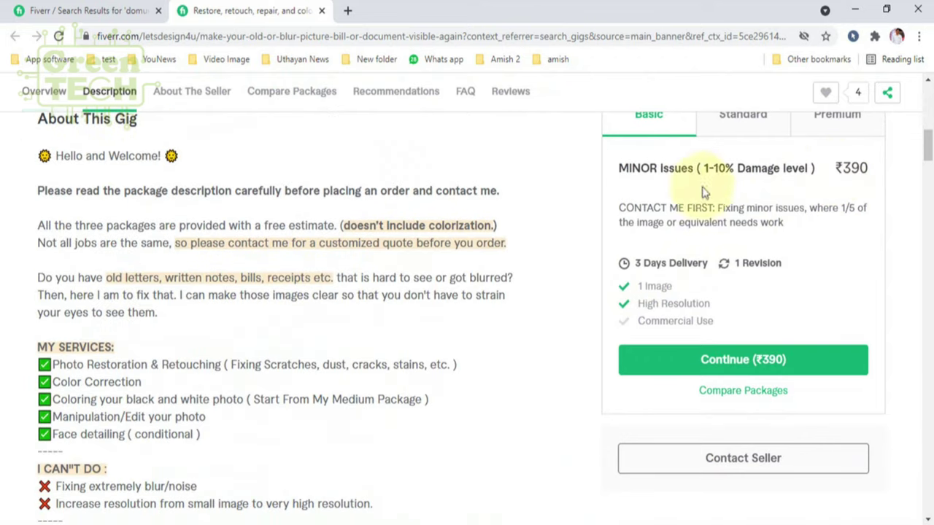
scroll(167, 252, up, 3)
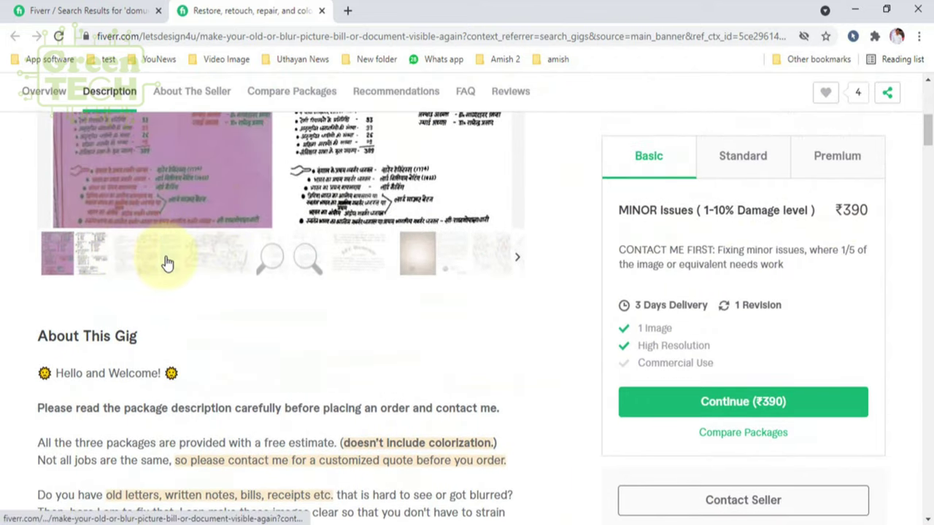
Browse the gig's gallery samples: handwritten recipe, map drawing, magnified document and certificate
click(166, 258)
scroll(165, 261, up, 3)
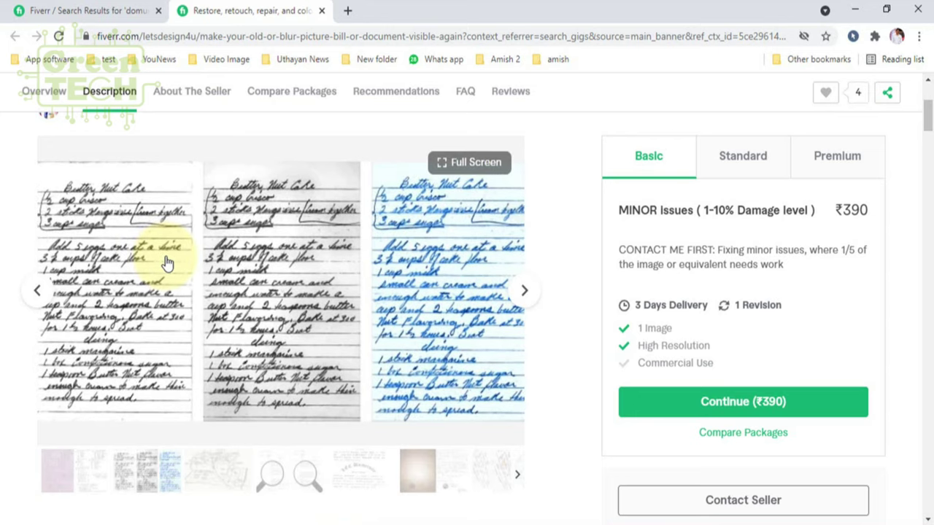
scroll(188, 295, down, 2)
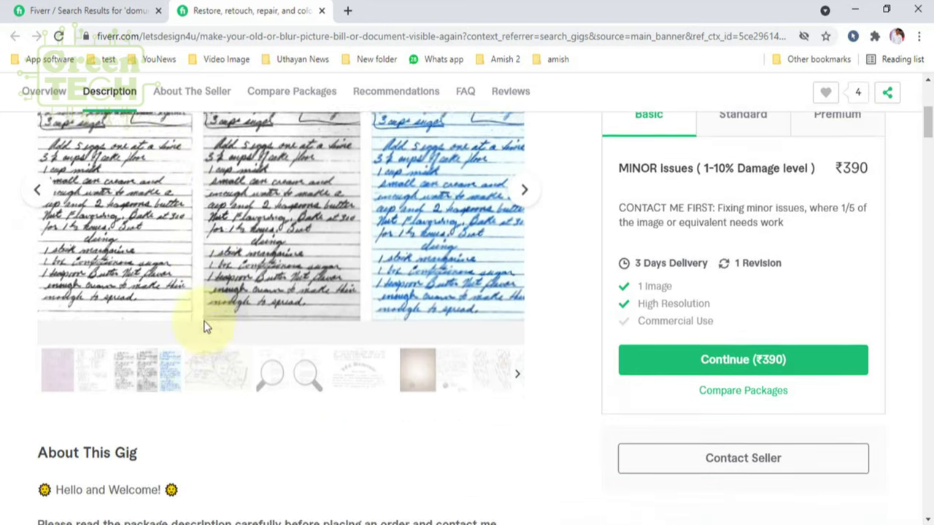
click(209, 323)
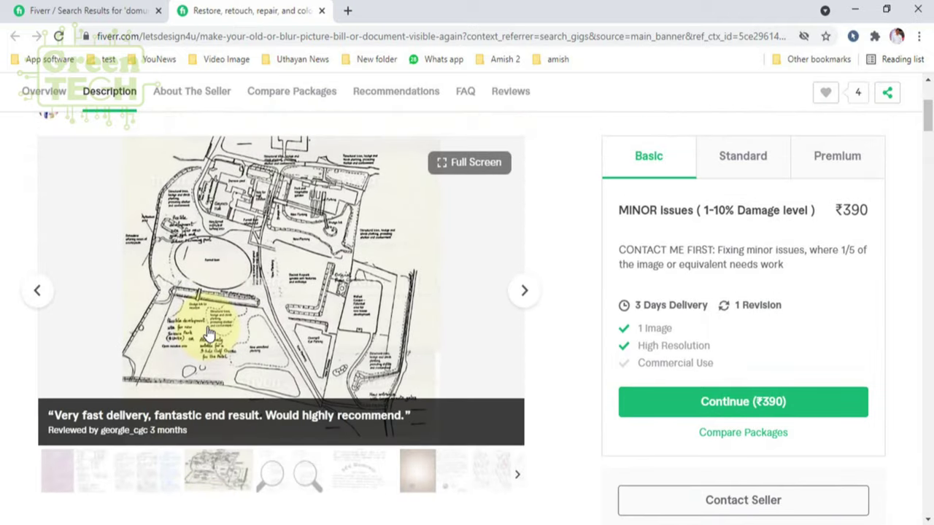
scroll(256, 277, down, 1)
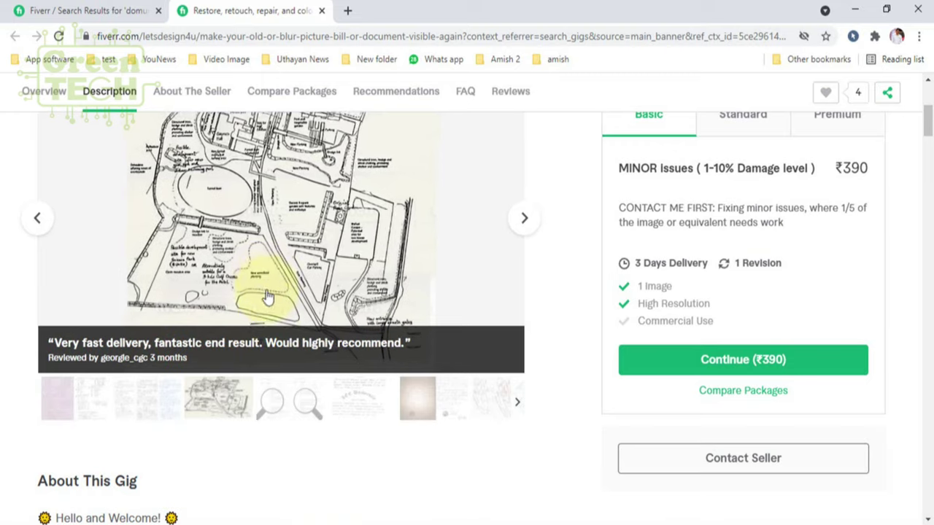
click(285, 414)
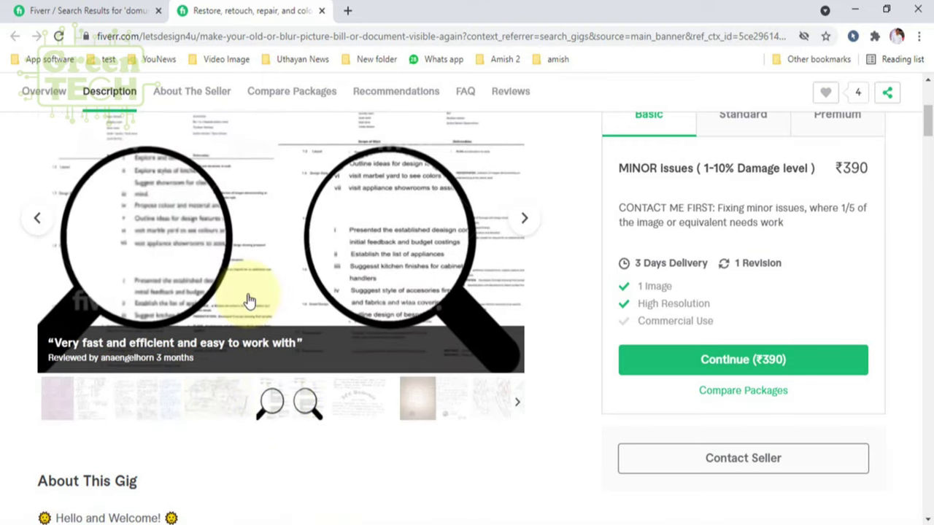
click(358, 400)
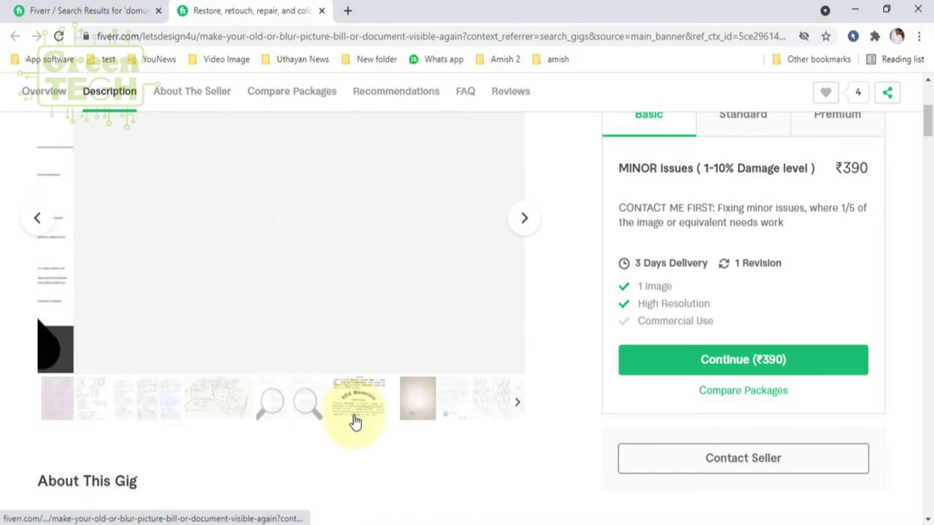
Scroll through the gig description down to the Basic ₹390 package
scroll(355, 423, up, 1)
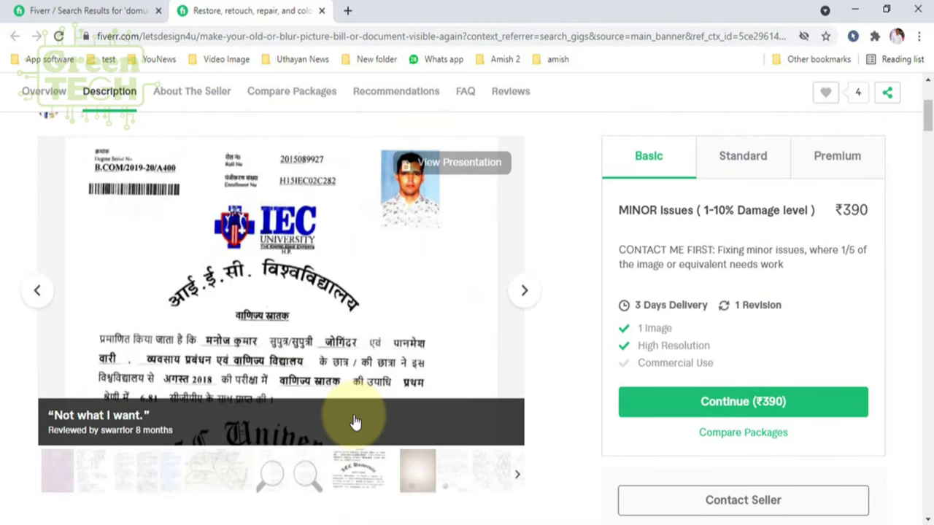
scroll(355, 423, down, 4)
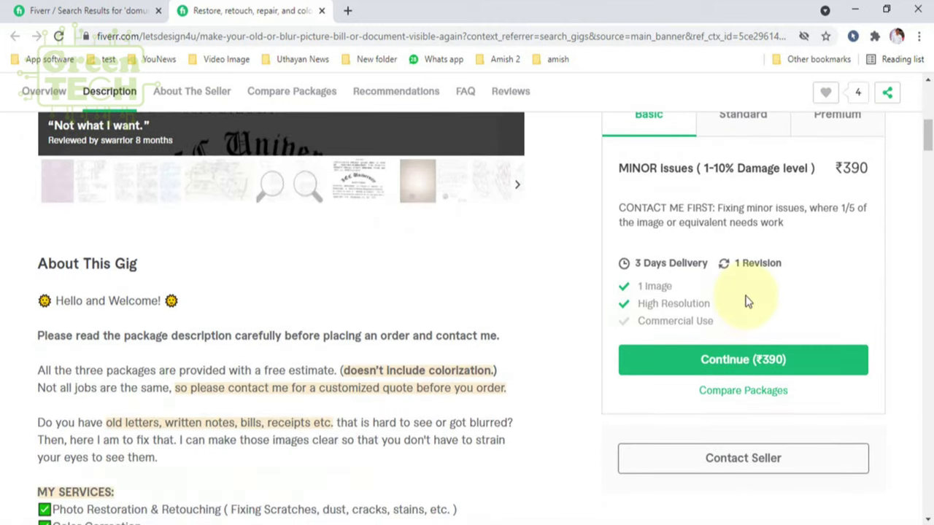
scroll(747, 301, down, 3)
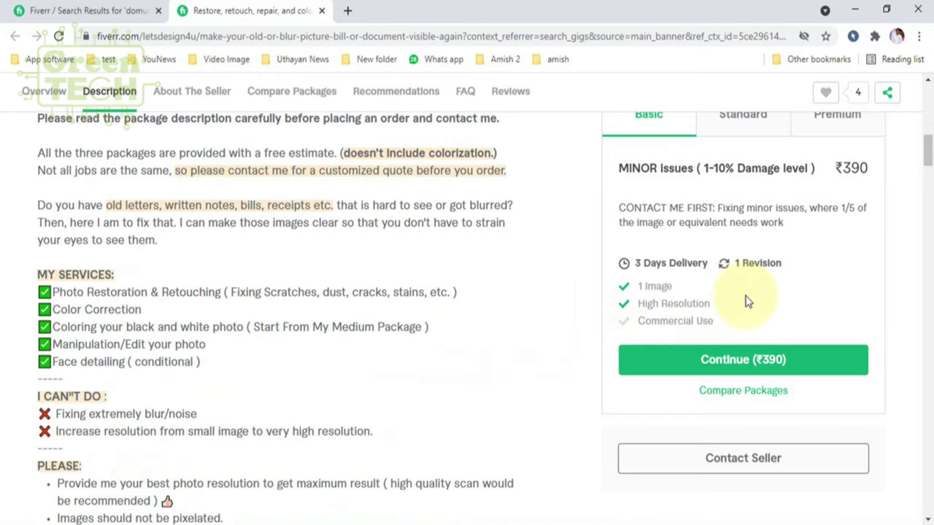
scroll(747, 301, down, 3)
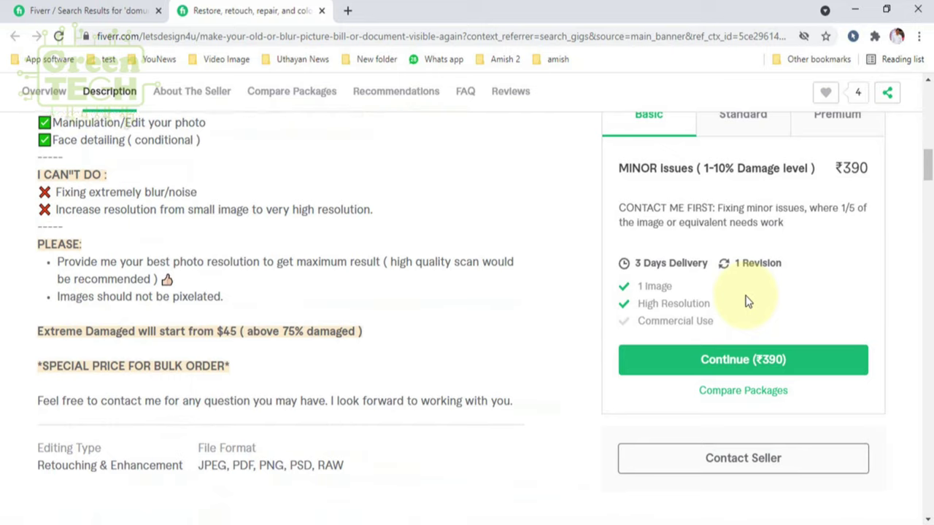
scroll(746, 301, down, 3)
scroll(747, 302, down, 2)
scroll(747, 299, up, 6)
Compare the Standard (₹779, 4 days, 2 revisions) and Premium (₹1,557) packages, then settle on Standard
scroll(745, 297, up, 2)
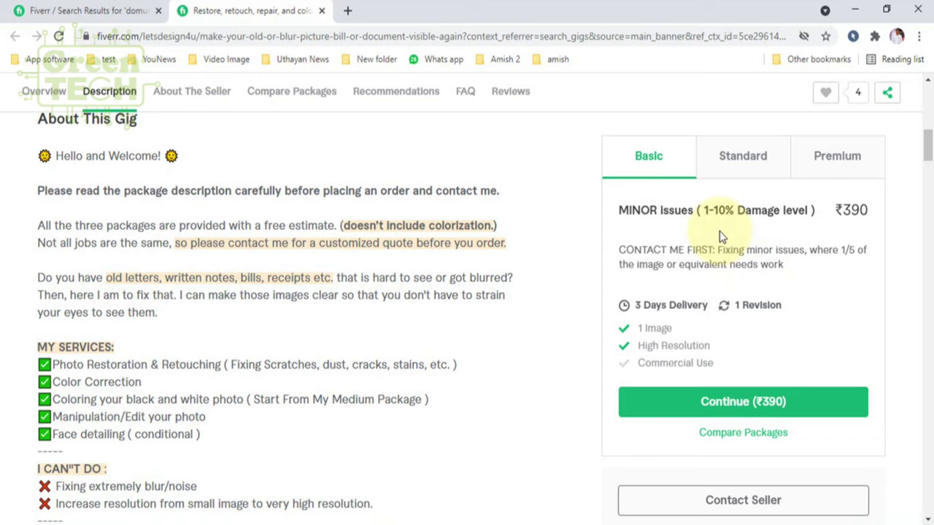
click(753, 168)
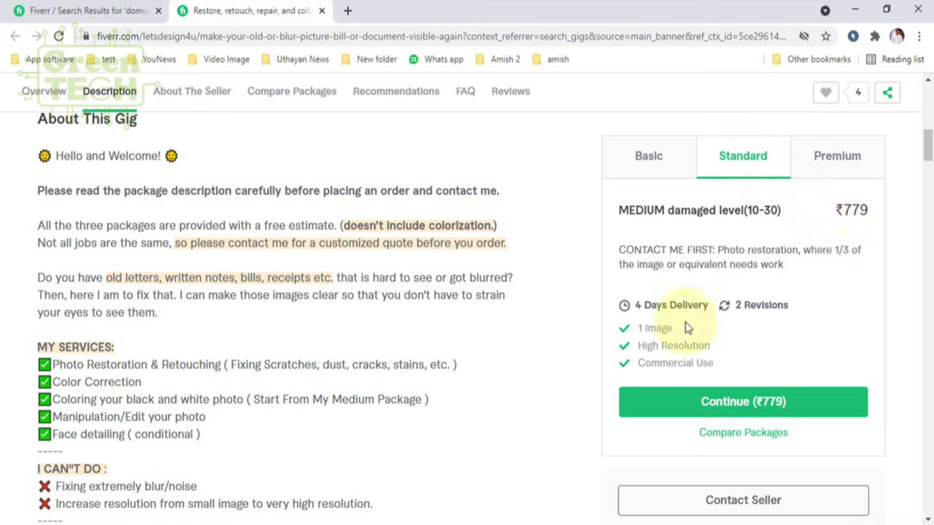
click(821, 167)
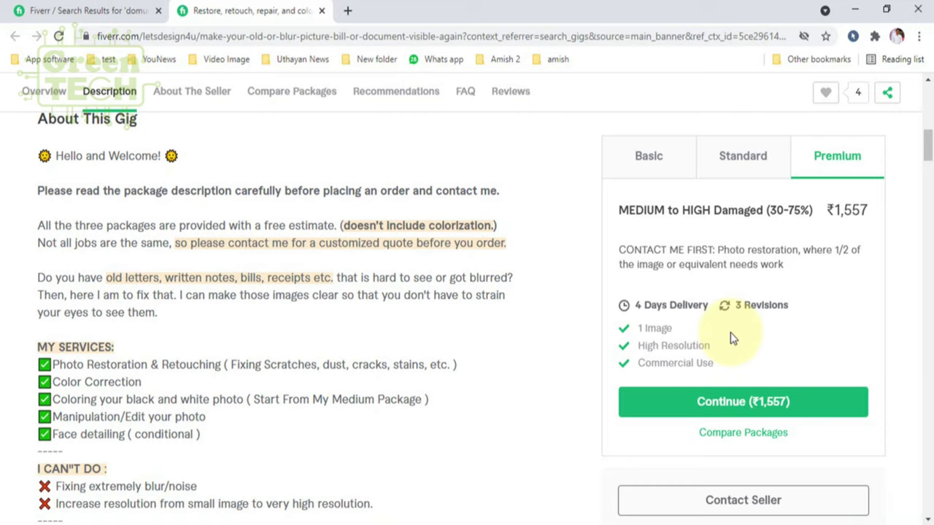
scroll(731, 338, up, 3)
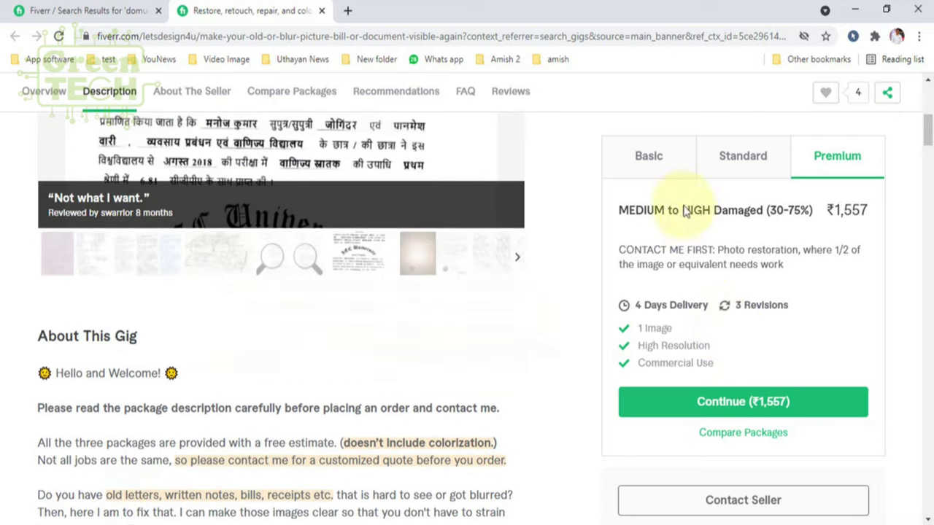
click(667, 165)
click(763, 175)
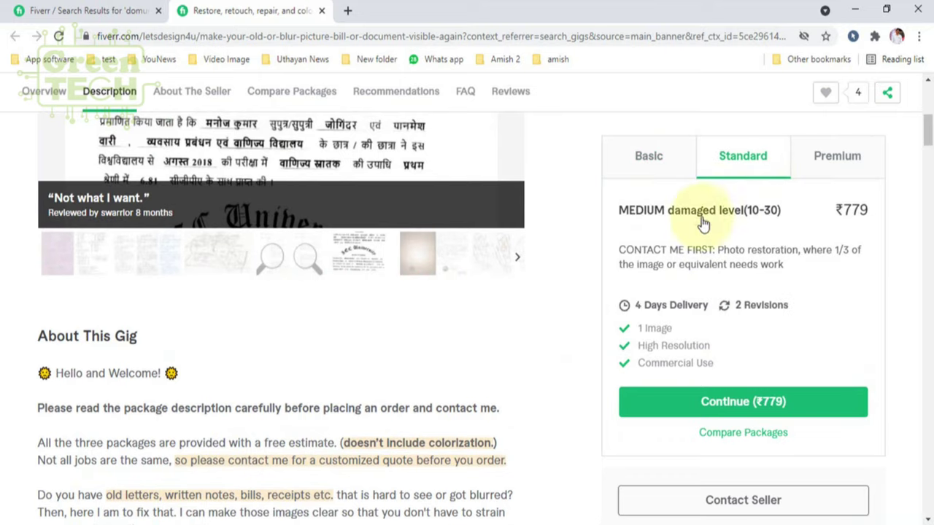
scroll(610, 288, up, 3)
scroll(612, 291, up, 2)
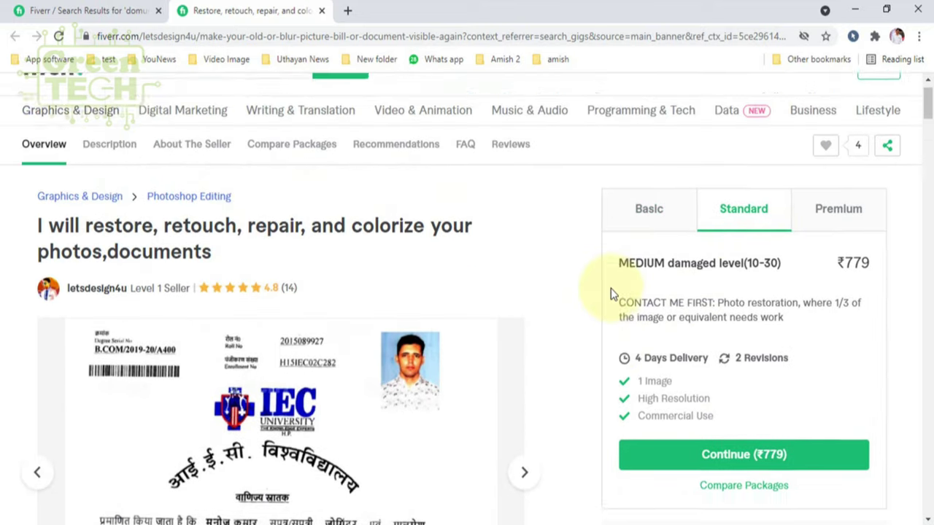